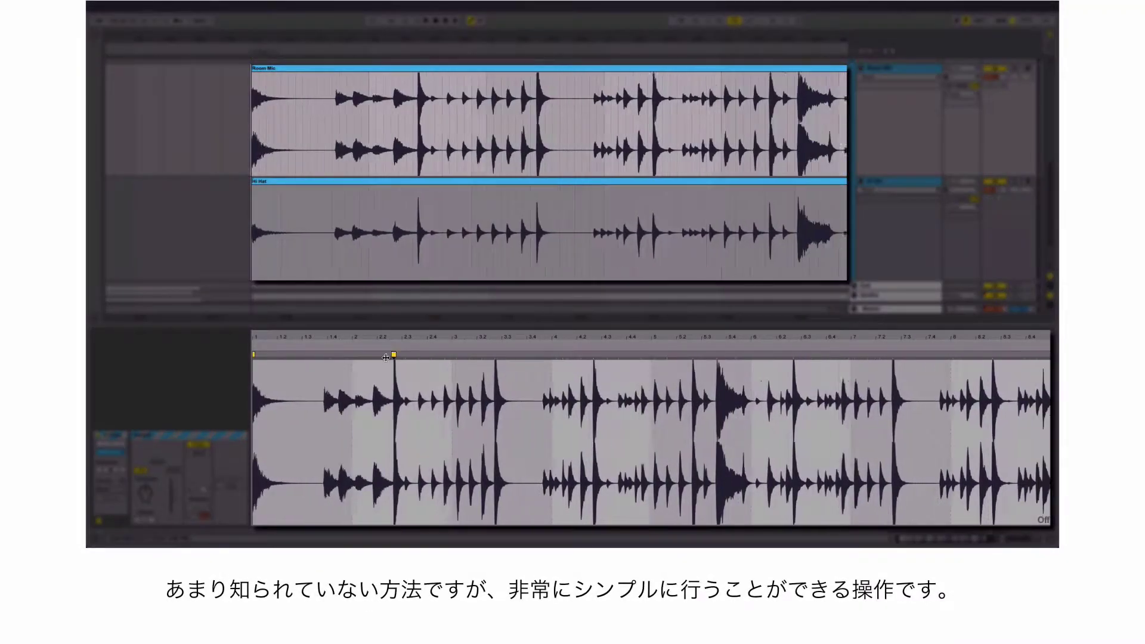
# Step: Select the Hi Hat and Room Mic clips, drag one shared warp marker, then zoom out
pyautogui.moveTo(386, 358)
pyautogui.mouseDown()
pyautogui.moveTo(317, 357)
pyautogui.moveTo(443, 357)
pyautogui.mouseUp()
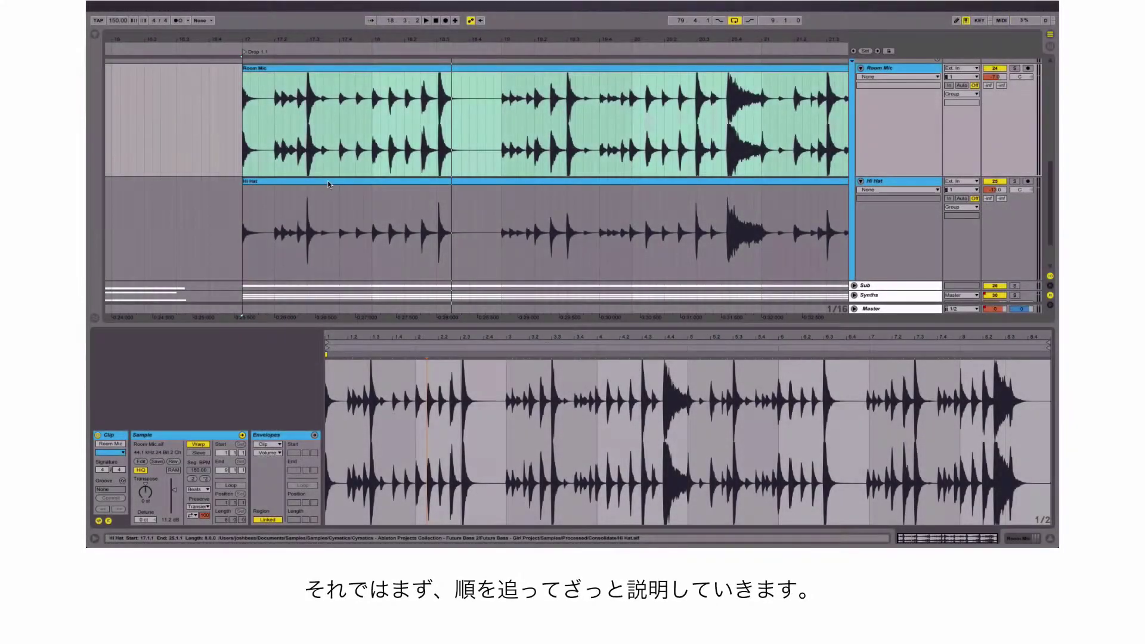
pyautogui.click(328, 184)
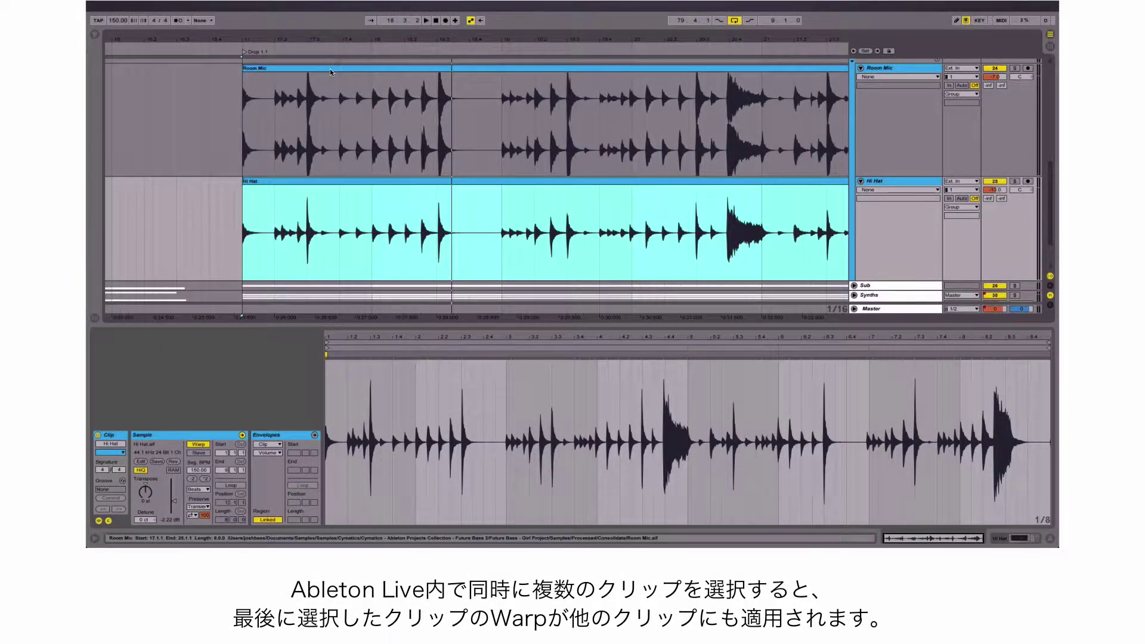
pyautogui.keyDown('shift'); pyautogui.click(331, 69); pyautogui.keyUp('shift')
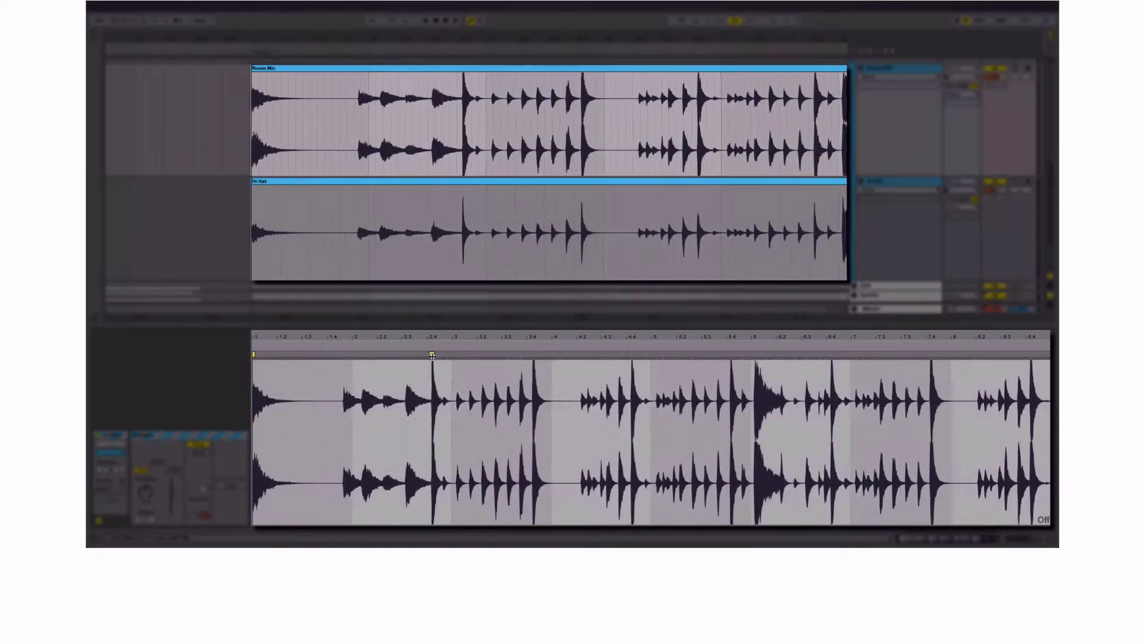
pyautogui.moveTo(433, 356)
pyautogui.mouseDown()
pyautogui.moveTo(312, 357)
pyautogui.moveTo(436, 358)
pyautogui.moveTo(358, 356)
pyautogui.moveTo(362, 381)
pyautogui.mouseUp()
pyautogui.scroll(2, 413, 277)
pyautogui.scroll(2, 414, 278)
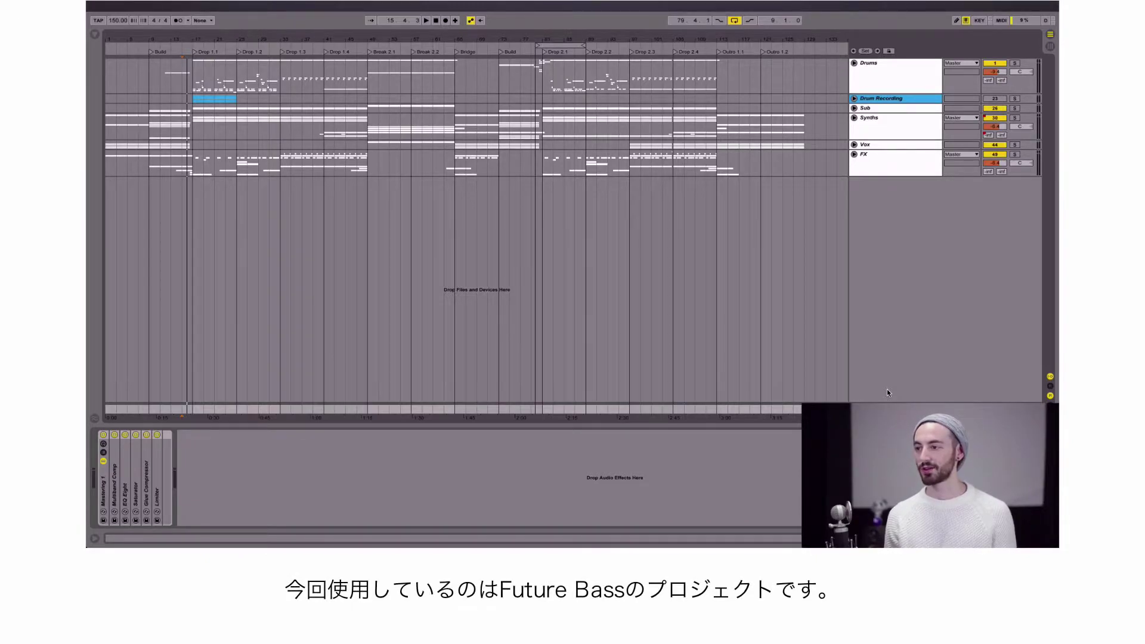
# Step: Play the arrangement and zoom the timeline in on the Drop 1.1 section
pyautogui.press('space')
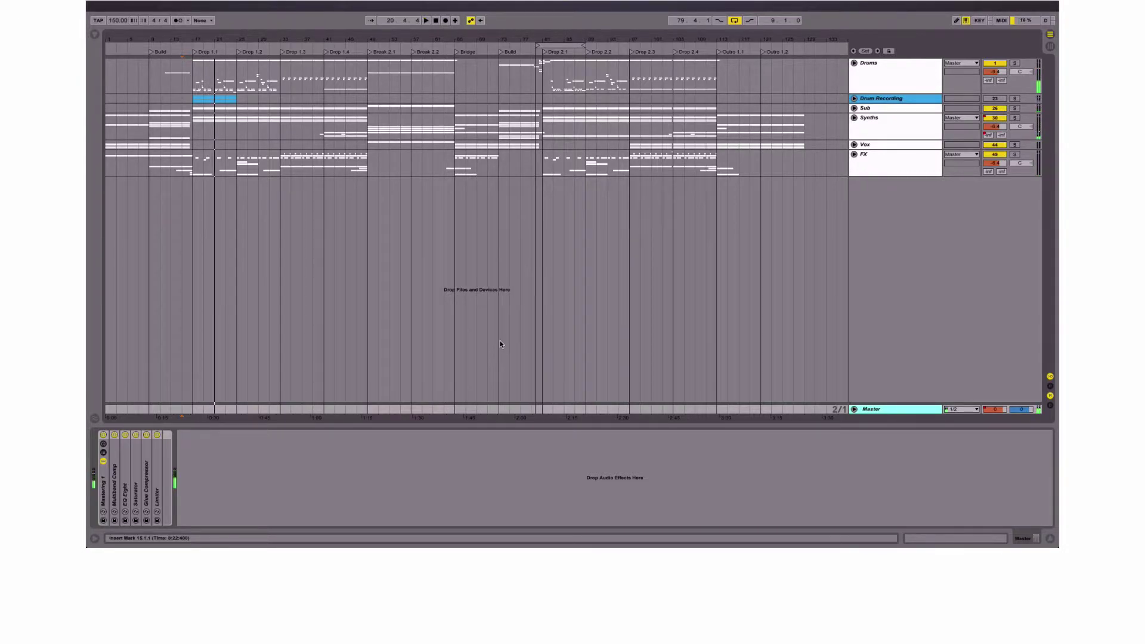
pyautogui.moveTo(211, 41); pyautogui.dragTo(381, 45)
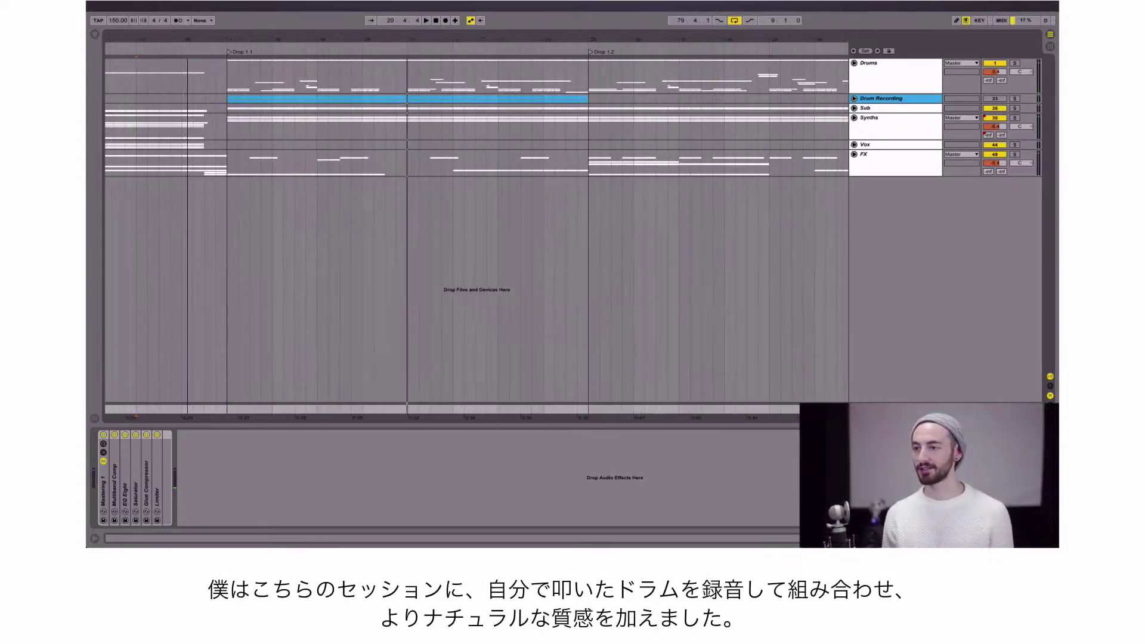
# Step: Unfold the Drum Recording group and select its Room Mic clip
pyautogui.click(874, 68)
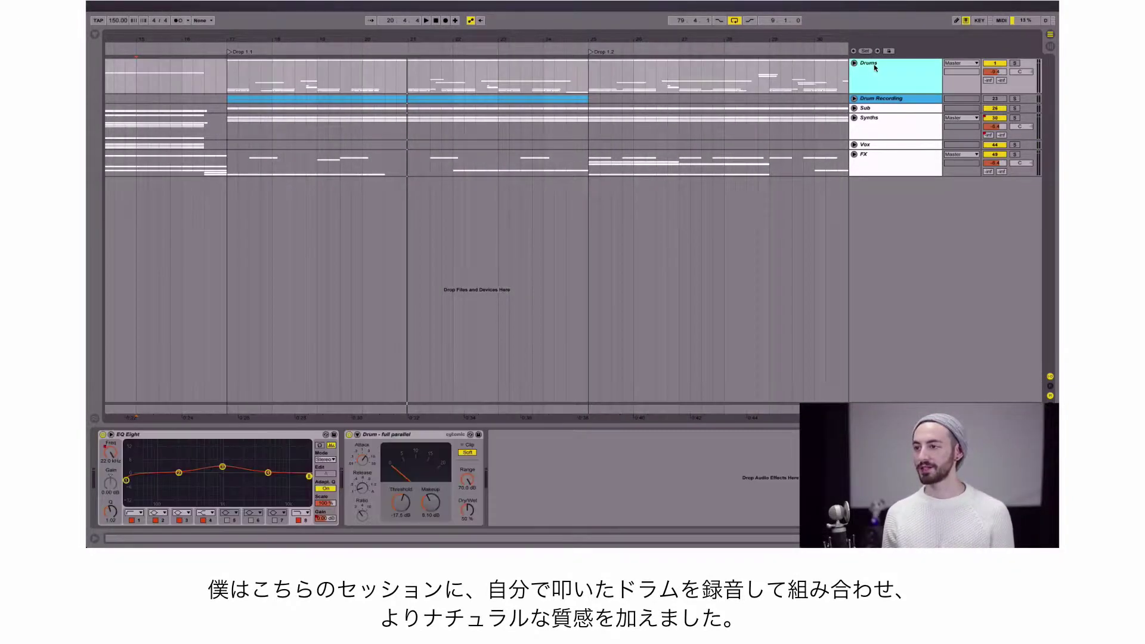
pyautogui.click(854, 99)
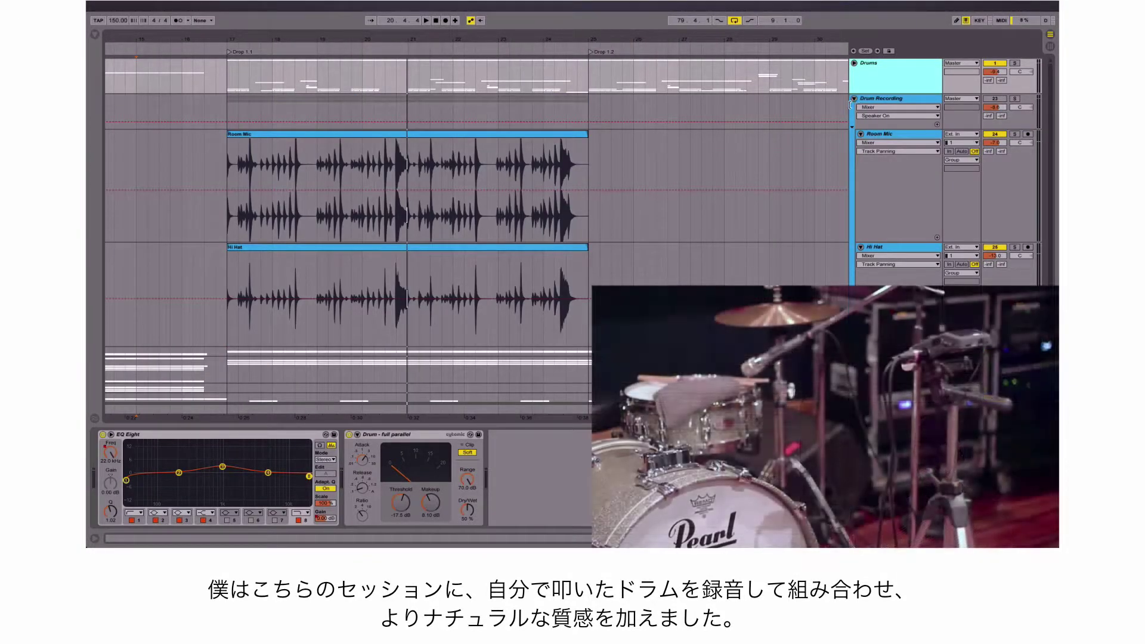
pyautogui.click(262, 135)
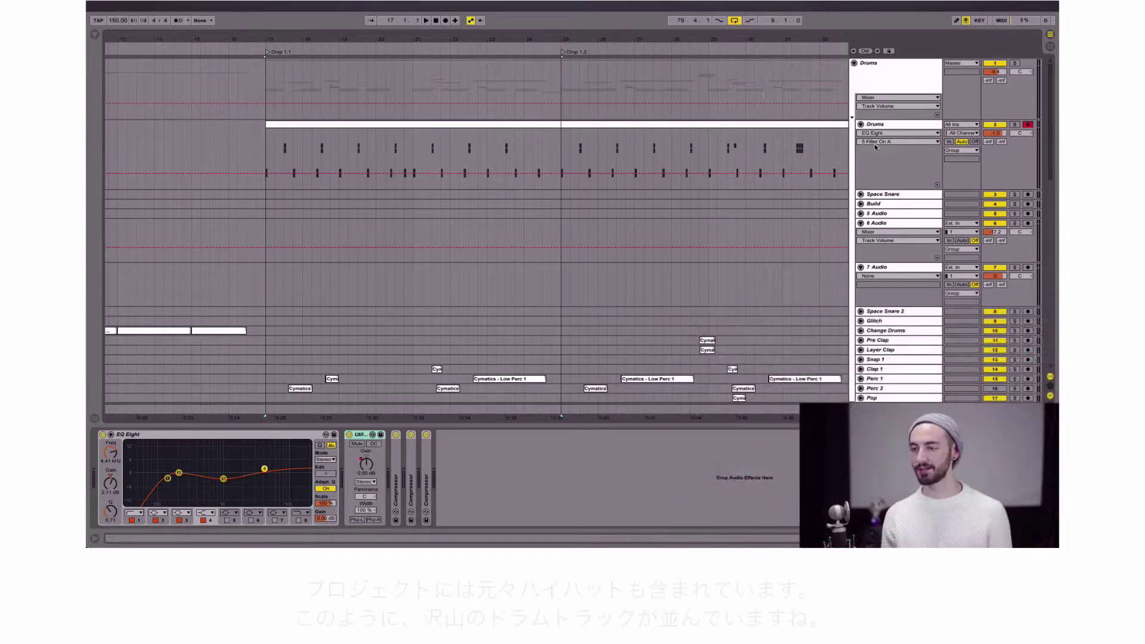
# Step: Fold the drum tracks one by one, stepping from Drums down past Clap 1
pyautogui.click(869, 125)
pyautogui.press('Left')
pyautogui.press('Down')
pyautogui.press('Down')
pyautogui.press('Down')
pyautogui.press('Down')
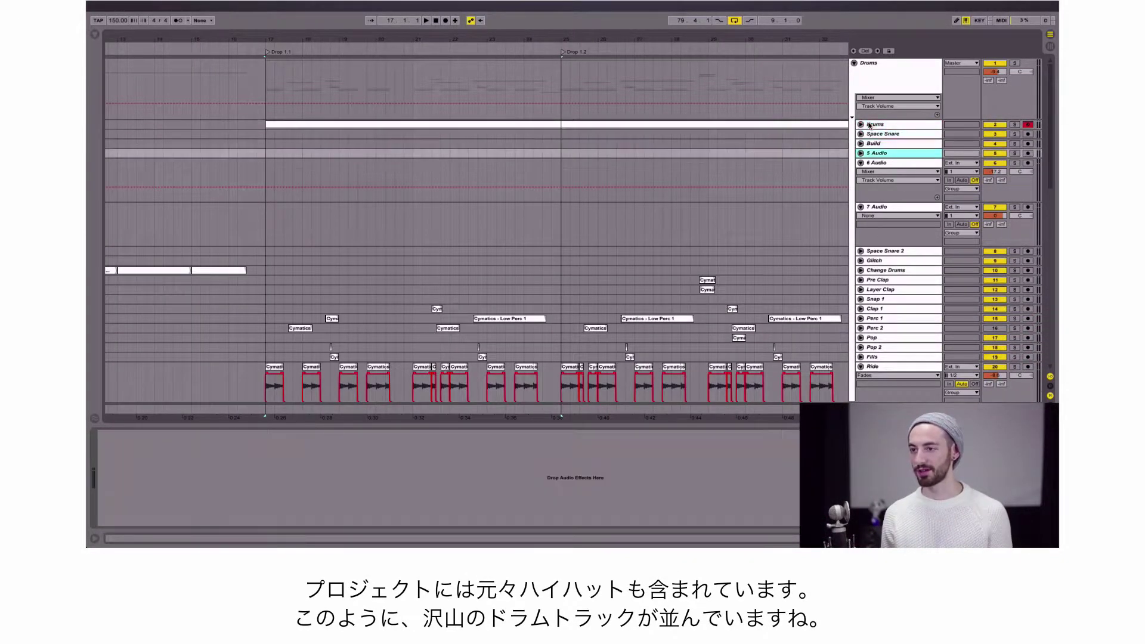
pyautogui.press('Left')
pyautogui.press('Down')
pyautogui.press('Left')
pyautogui.press('Down')
pyautogui.press('Down')
pyautogui.press('Down')
pyautogui.press('Down')
pyautogui.press('Down')
pyautogui.press('Down')
pyautogui.press('Down')
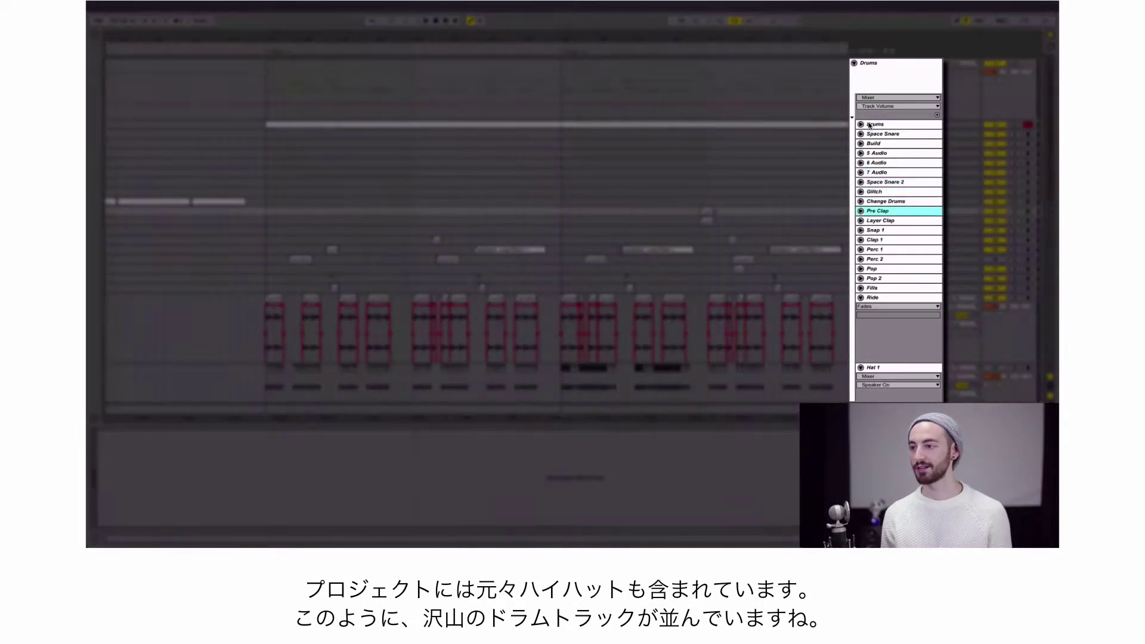
pyautogui.press('Down')
pyautogui.press('Down')
pyautogui.press('Down')
pyautogui.press('Down')
pyautogui.press('Down')
pyautogui.press('Down')
pyautogui.press('Down')
# Step: Fold the Ride track, then select Hat 1 and solo it
pyautogui.press('Up')
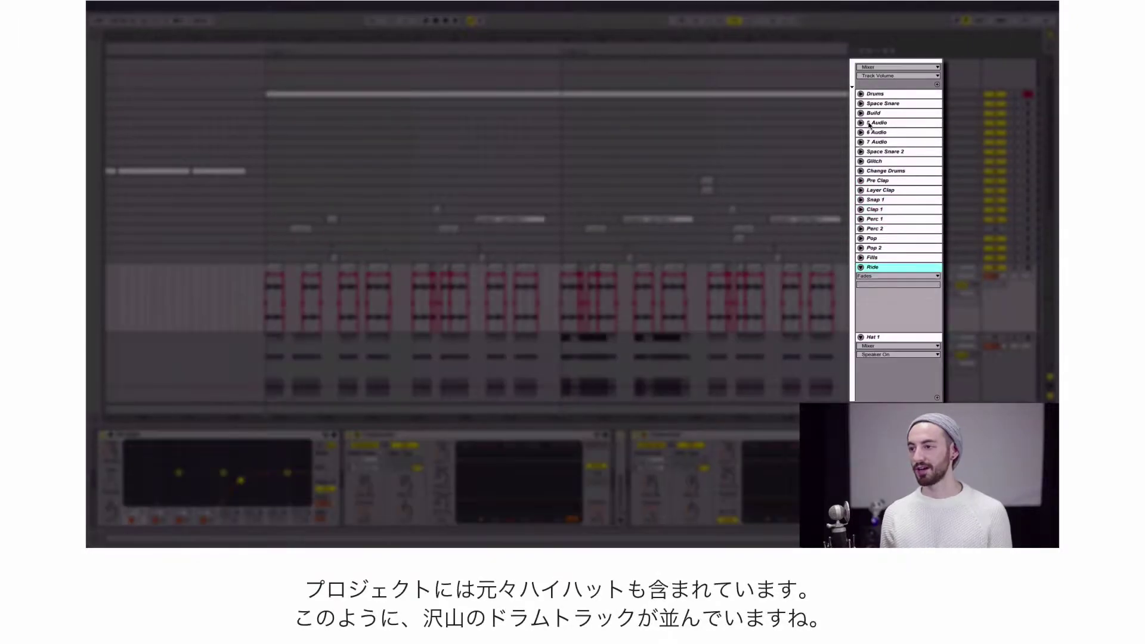
pyautogui.press('Left')
pyautogui.press('Down')
pyautogui.press('Down')
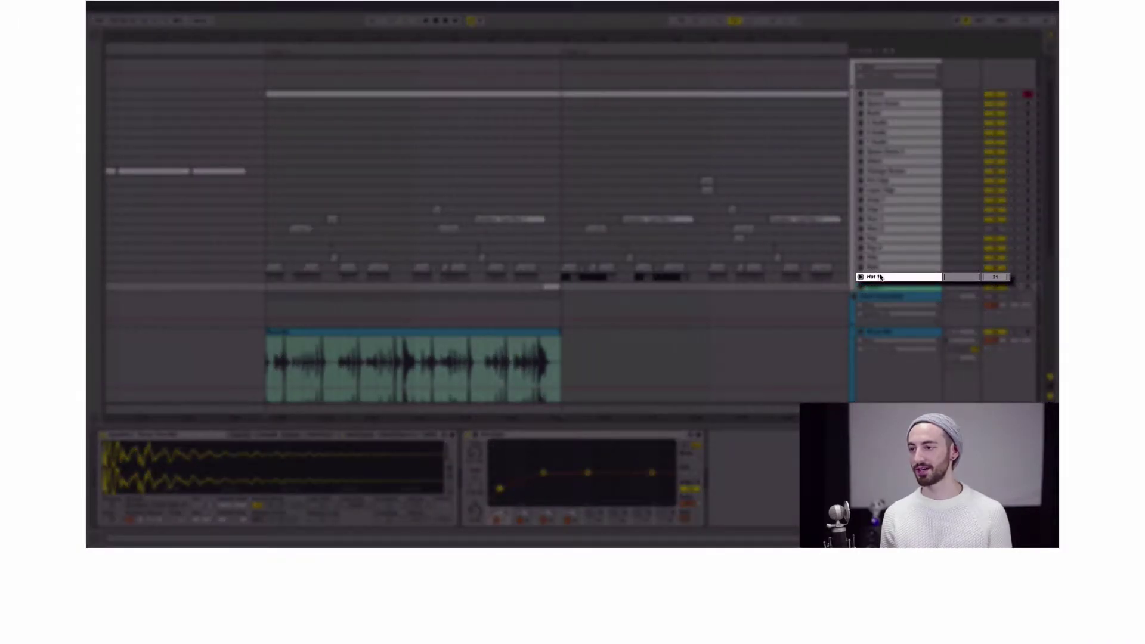
pyautogui.click(878, 278)
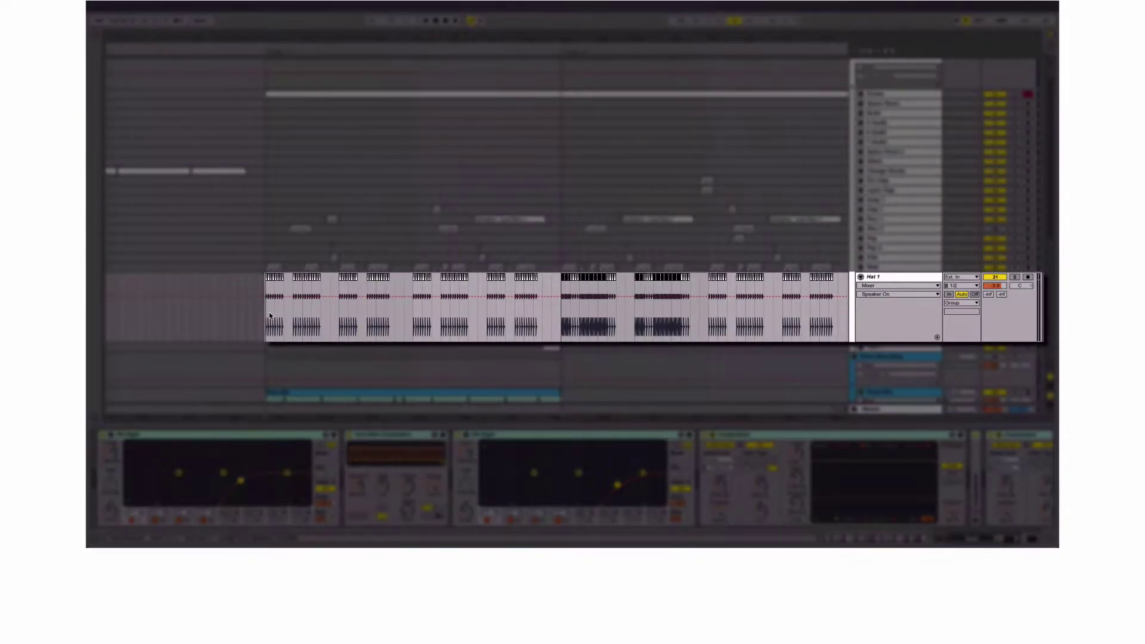
pyautogui.click(1013, 278)
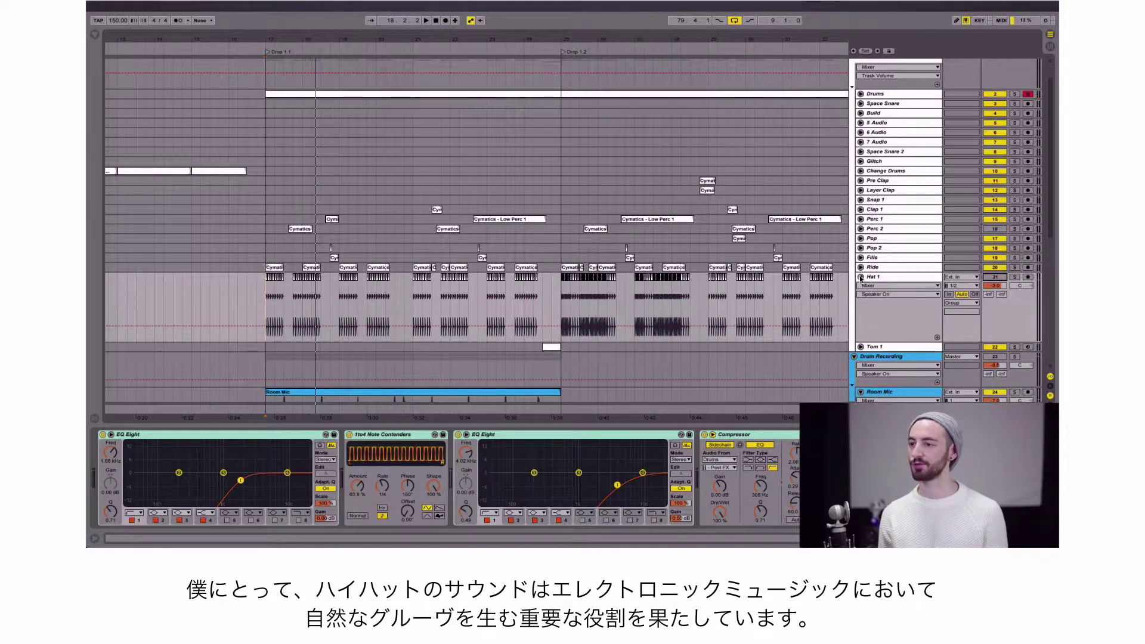
# Step: Fold Hat 1, select the Room Mic clip, solo Drum Recording and play from bar 17
pyautogui.click(861, 277)
pyautogui.scroll(-5, 351, 275)
pyautogui.scroll(-3, 352, 276)
pyautogui.click(345, 182)
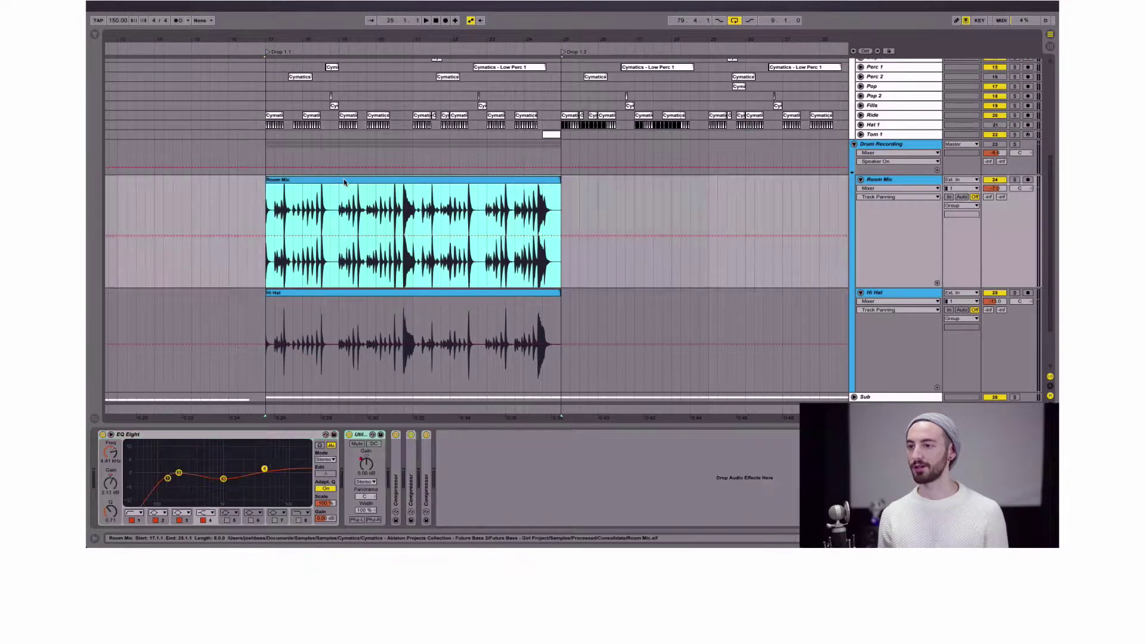
pyautogui.click(1014, 145)
pyautogui.press('space')
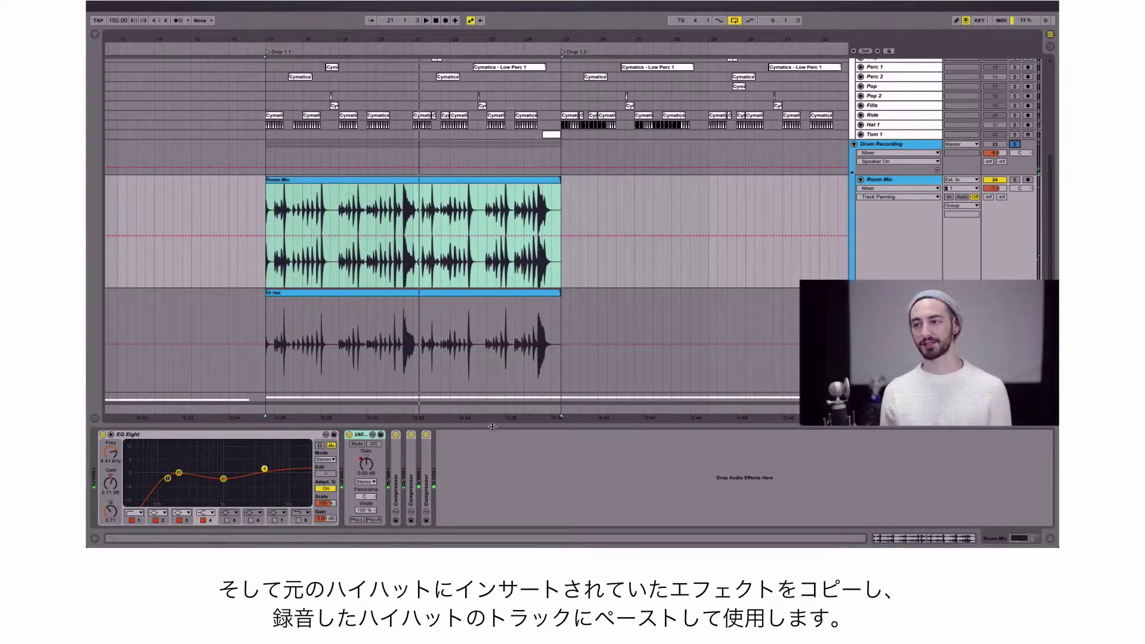
# Step: Expand the three folded compressors on Room Mic and play the recorded drums
pyautogui.doubleClick(396, 463)
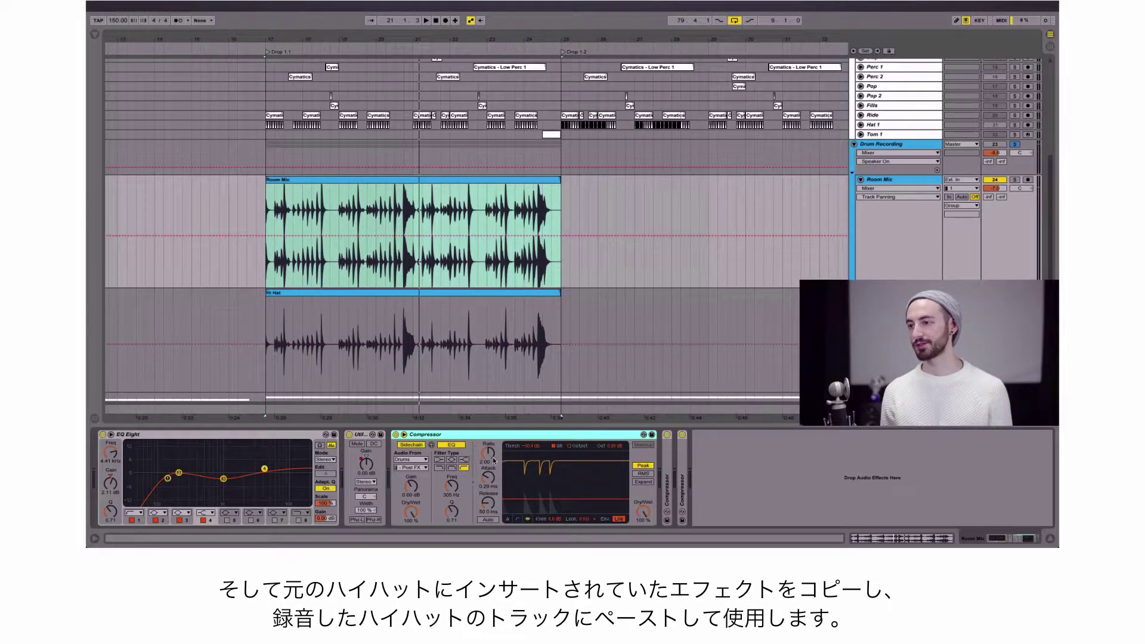
pyautogui.doubleClick(669, 463)
pyautogui.doubleClick(939, 461)
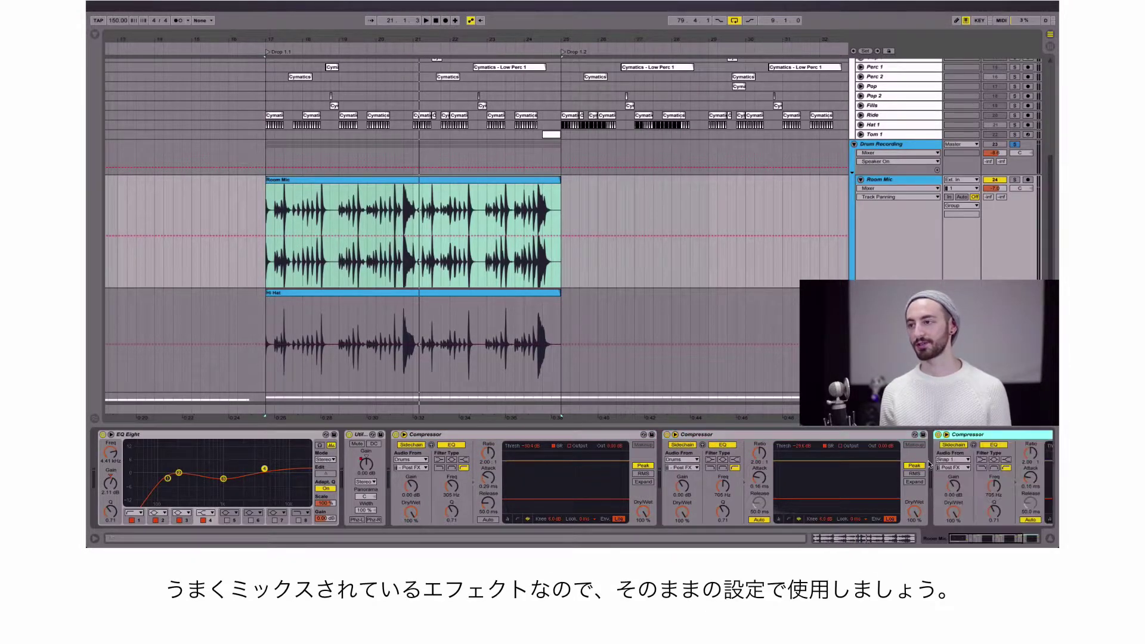
pyautogui.scroll(3, 809, 468)
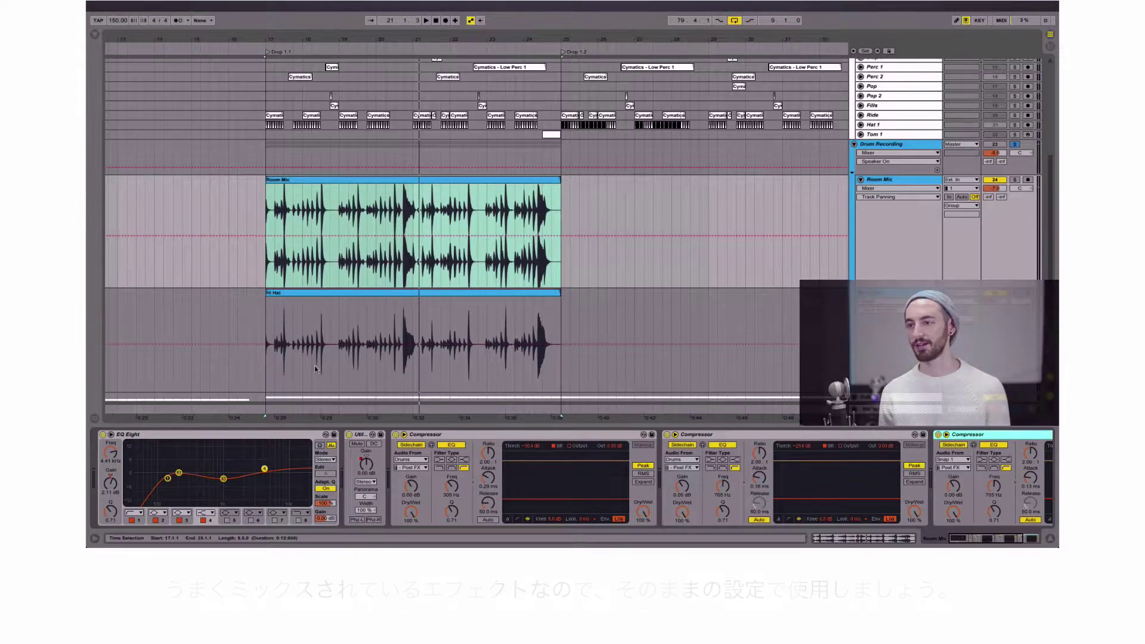
pyautogui.press('space')
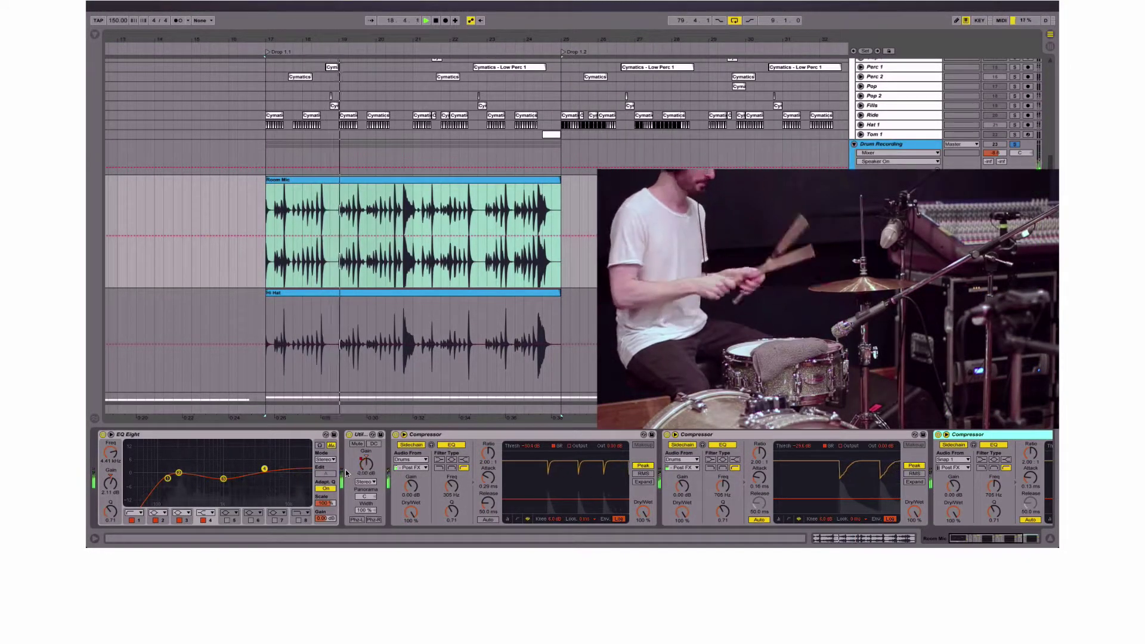
# Step: Show the Room Mic Utility Gain automation, stop playback, then set the automation display to None
pyautogui.click(365, 469)
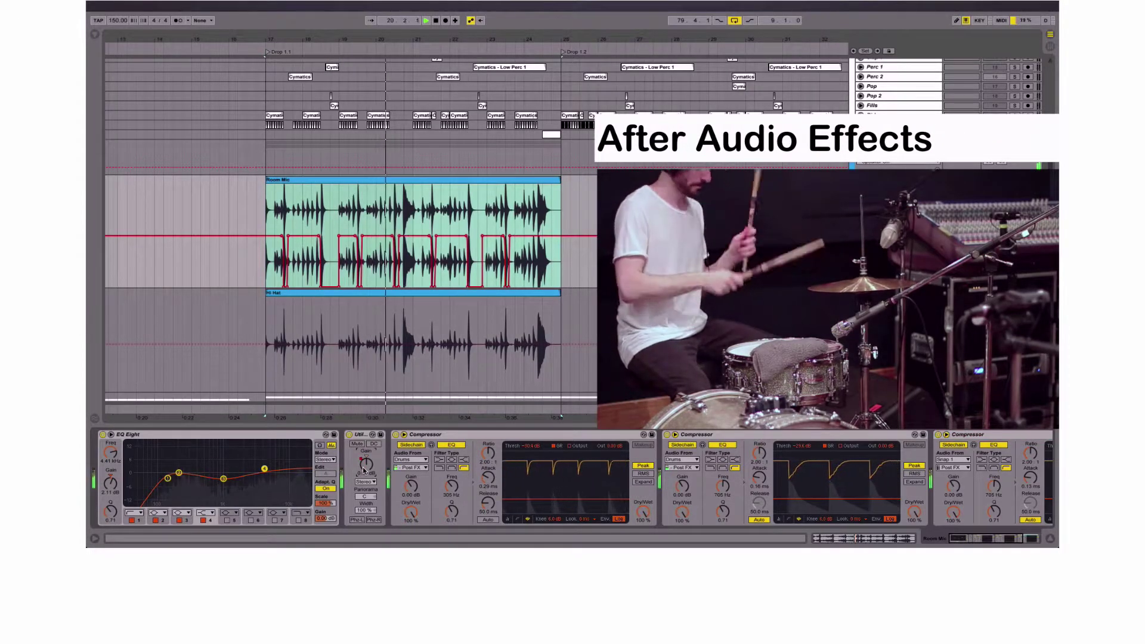
pyautogui.press('space')
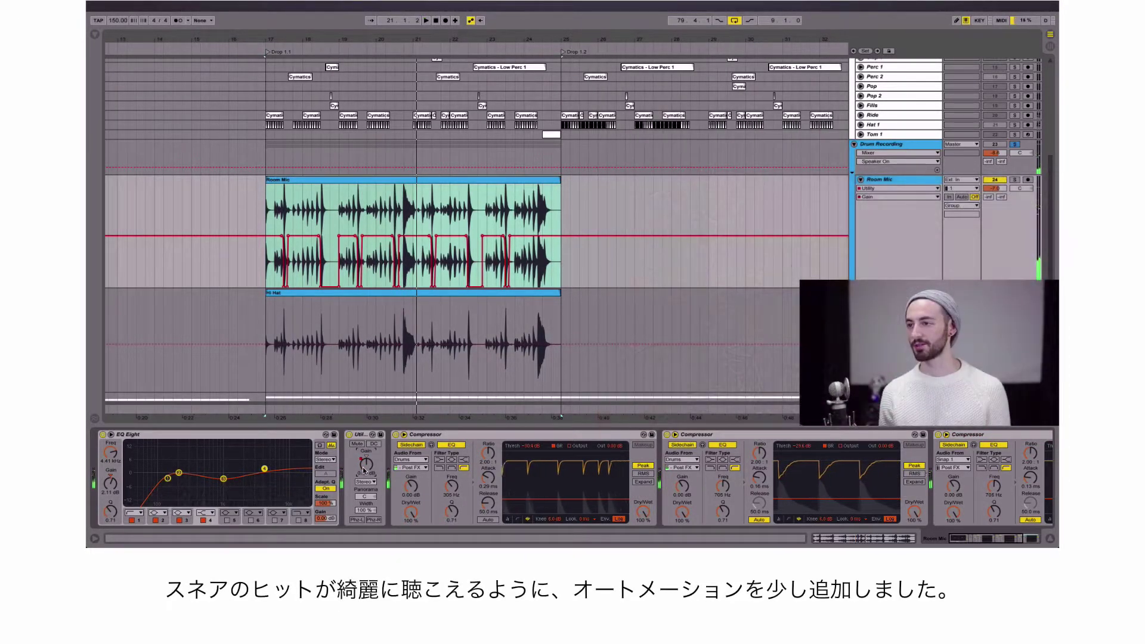
pyautogui.click(898, 187)
pyautogui.click(876, 193)
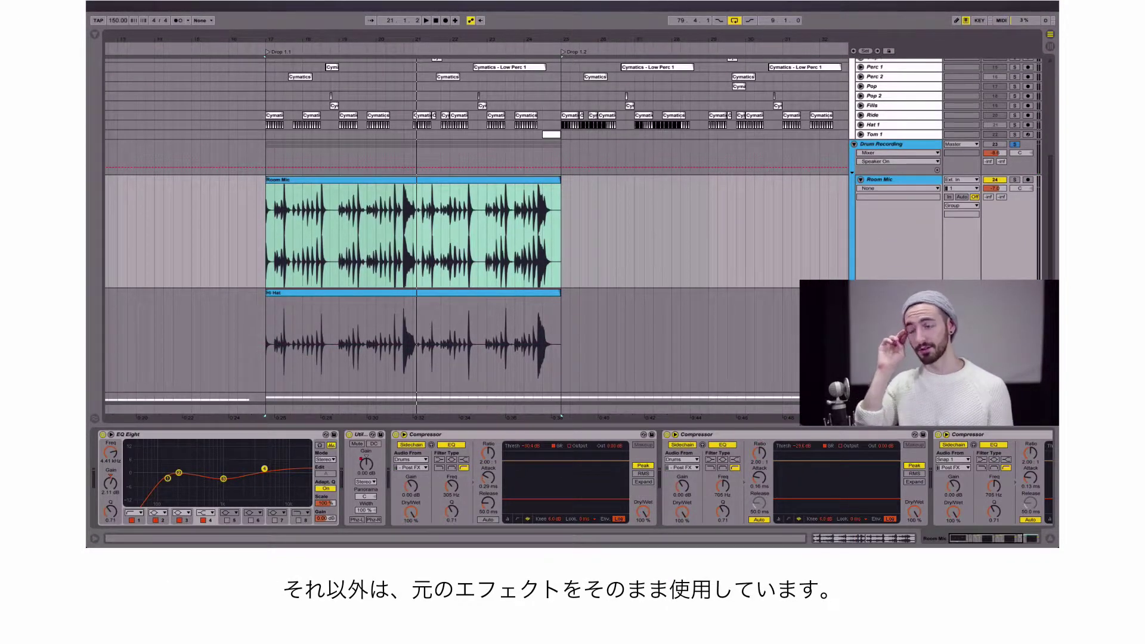
# Step: Turn off the Drum Recording solo and zoom in on the Room Mic clip's time range
pyautogui.click(1016, 145)
pyautogui.click(1005, 144)
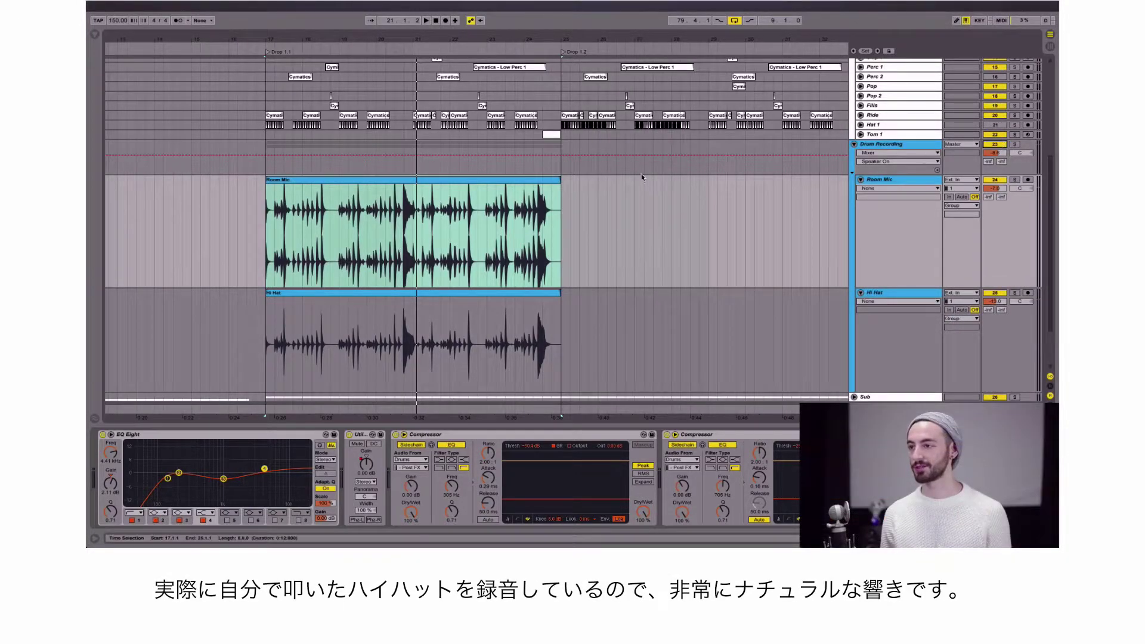
pyautogui.click(292, 179)
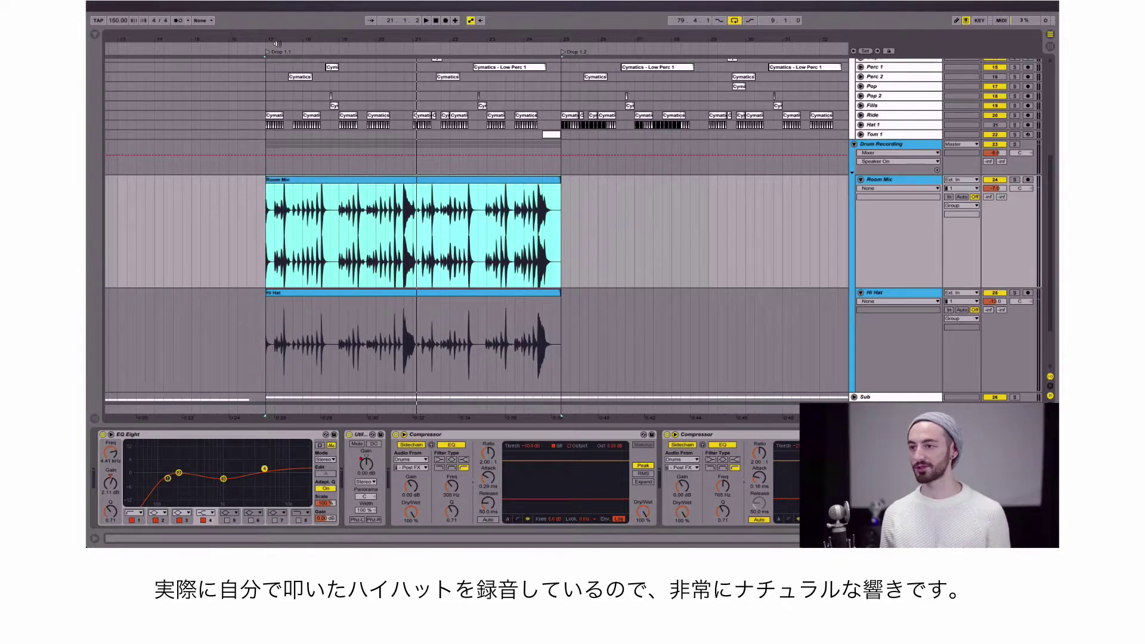
pyautogui.moveTo(279, 42); pyautogui.dragTo(279, 75)
# Step: Audition from bar 17, then fold EQ Eight, Utility and all three Compressors on Room Mic
pyautogui.press('space')
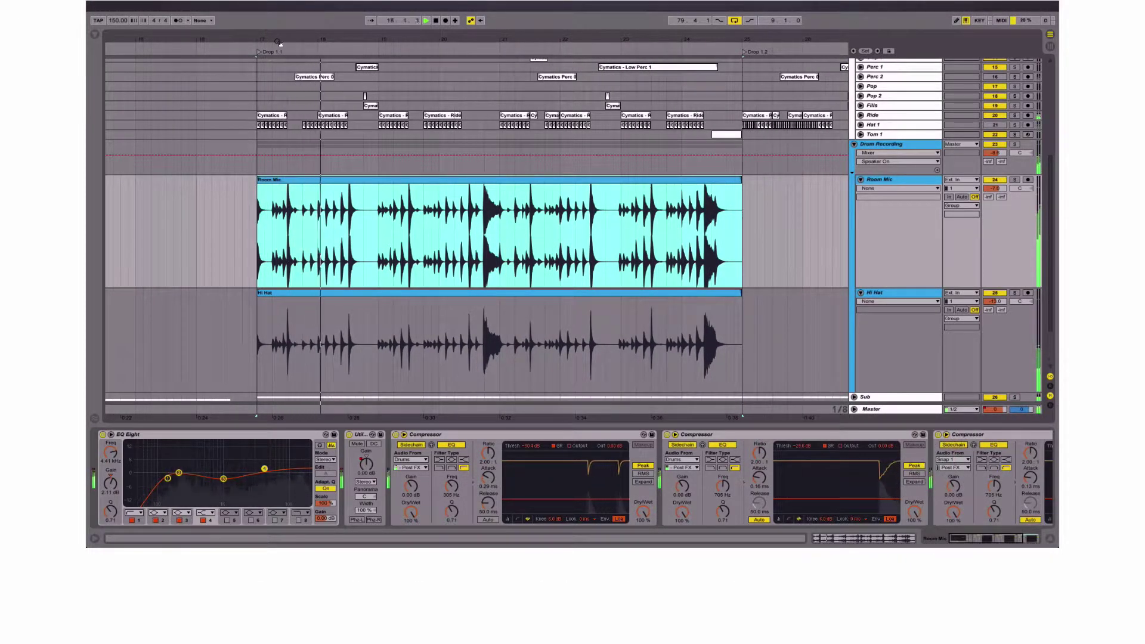
pyautogui.press('space')
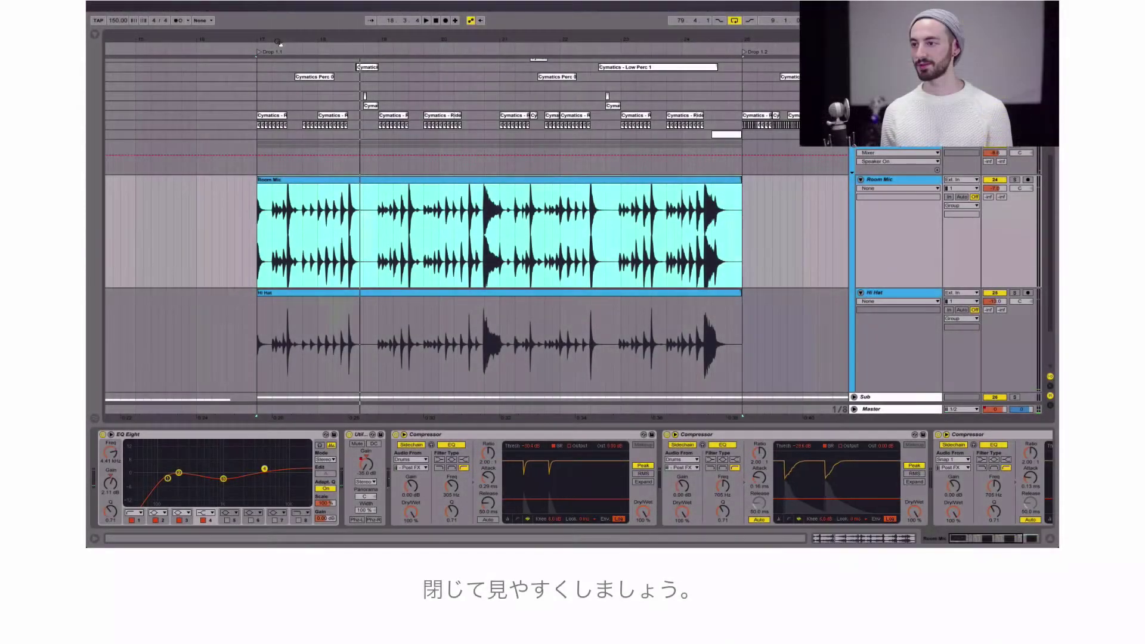
pyautogui.doubleClick(305, 436)
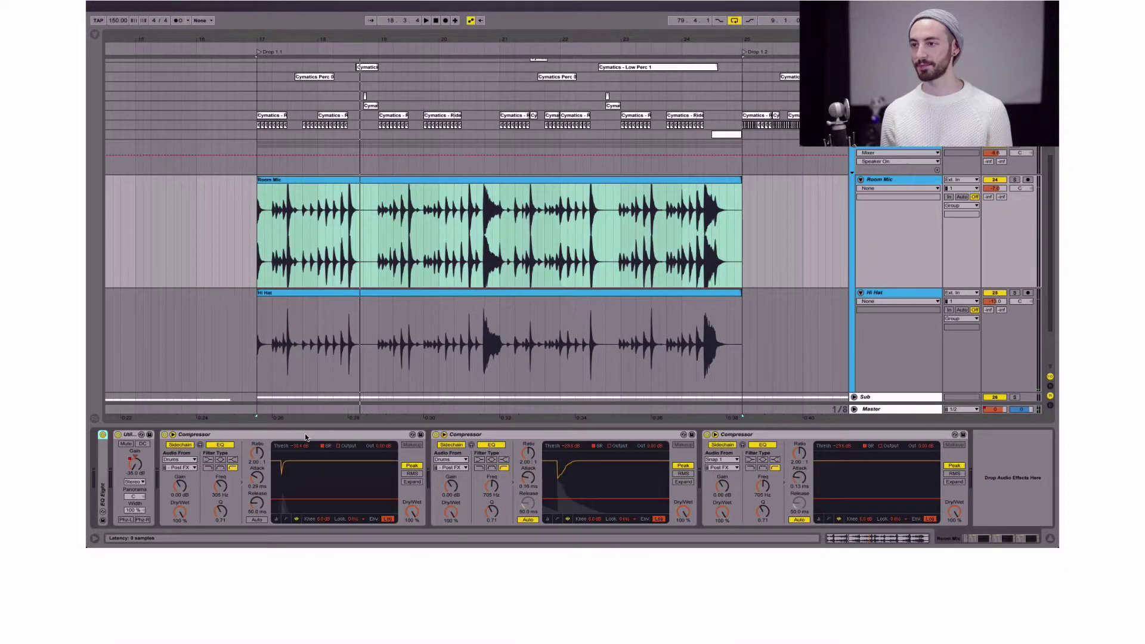
pyautogui.doubleClick(142, 435)
pyautogui.doubleClick(167, 435)
pyautogui.doubleClick(185, 435)
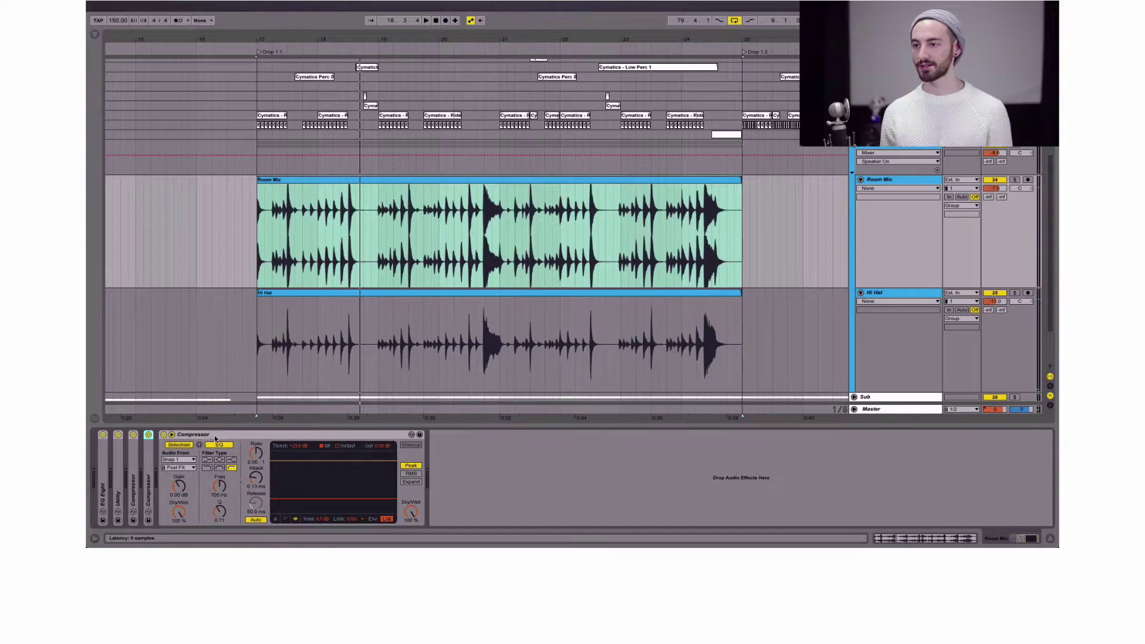
pyautogui.doubleClick(213, 436)
# Step: Deselect, zoom in on the drum clips and open the Room Mic clip in Clip View
pyautogui.click(258, 253)
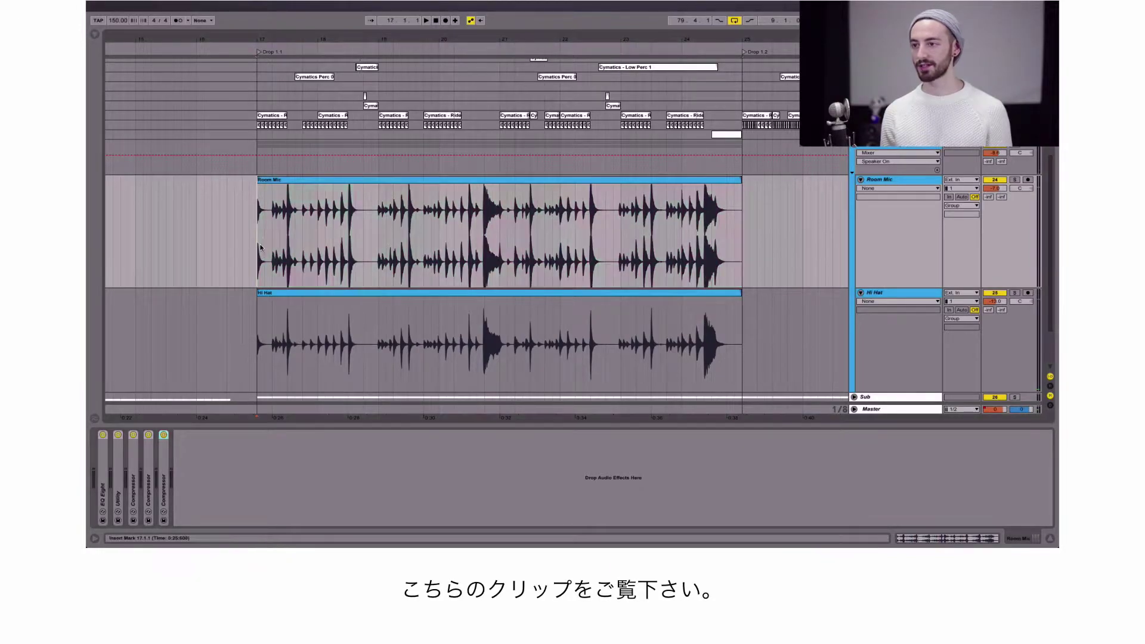
pyautogui.moveTo(301, 39); pyautogui.dragTo(302, 93)
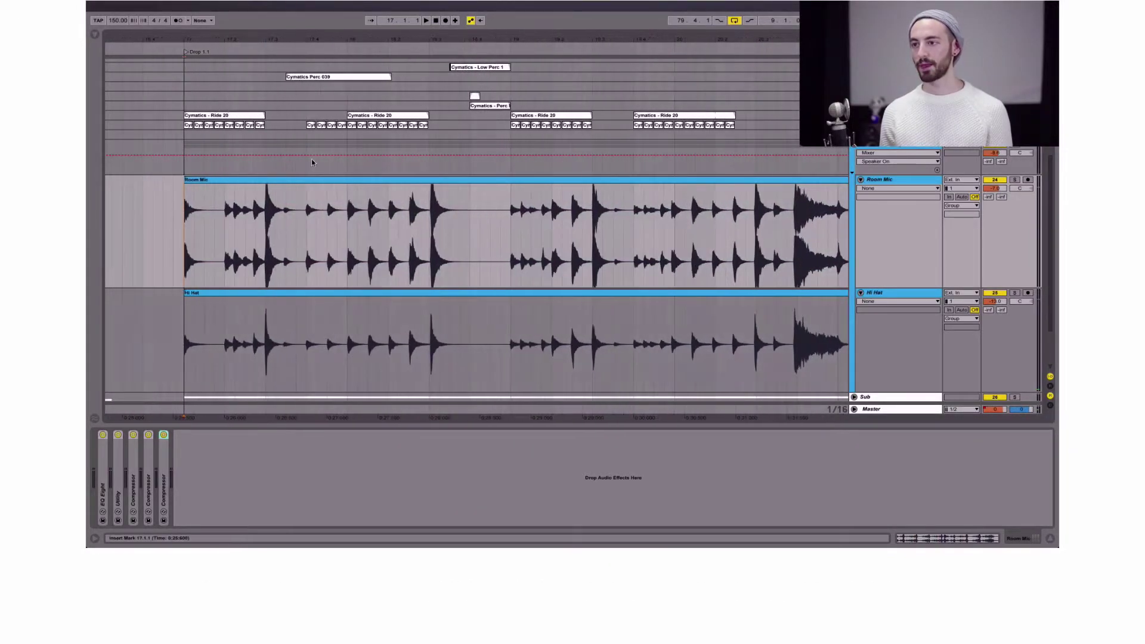
pyautogui.doubleClick(311, 182)
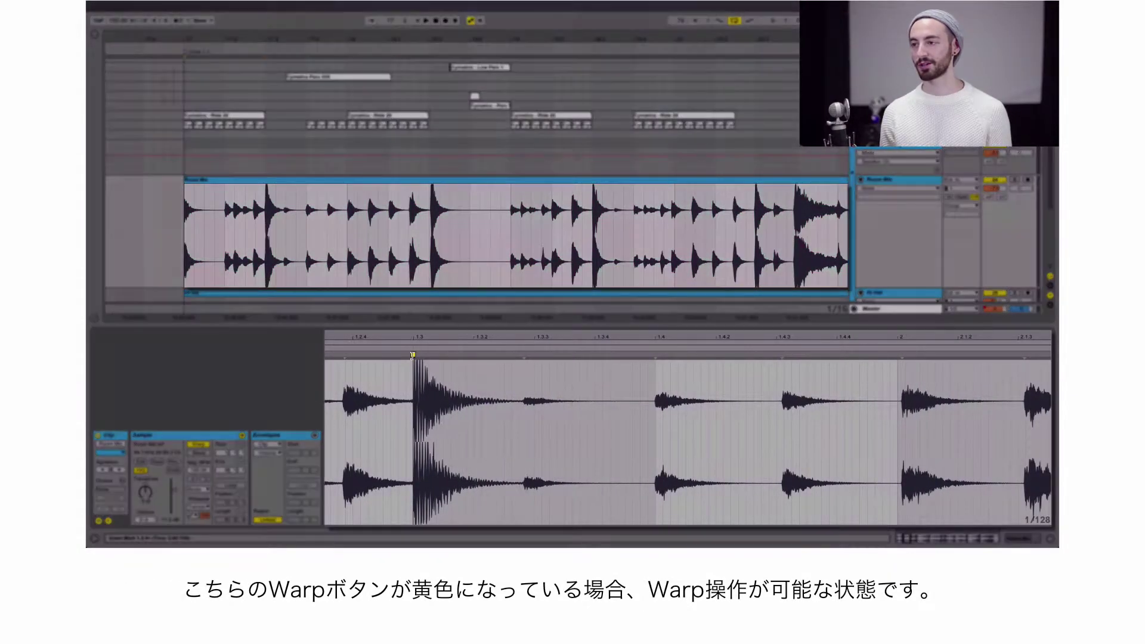
# Step: Drag two Room Mic warp markers, one from 1.3.2 toward 1.4.3, to stretch its audio
pyautogui.moveTo(412, 356)
pyautogui.mouseDown()
pyautogui.moveTo(575, 356)
pyautogui.moveTo(391, 358)
pyautogui.moveTo(497, 358)
pyautogui.mouseUp()
pyautogui.scroll(-3, 495, 226)
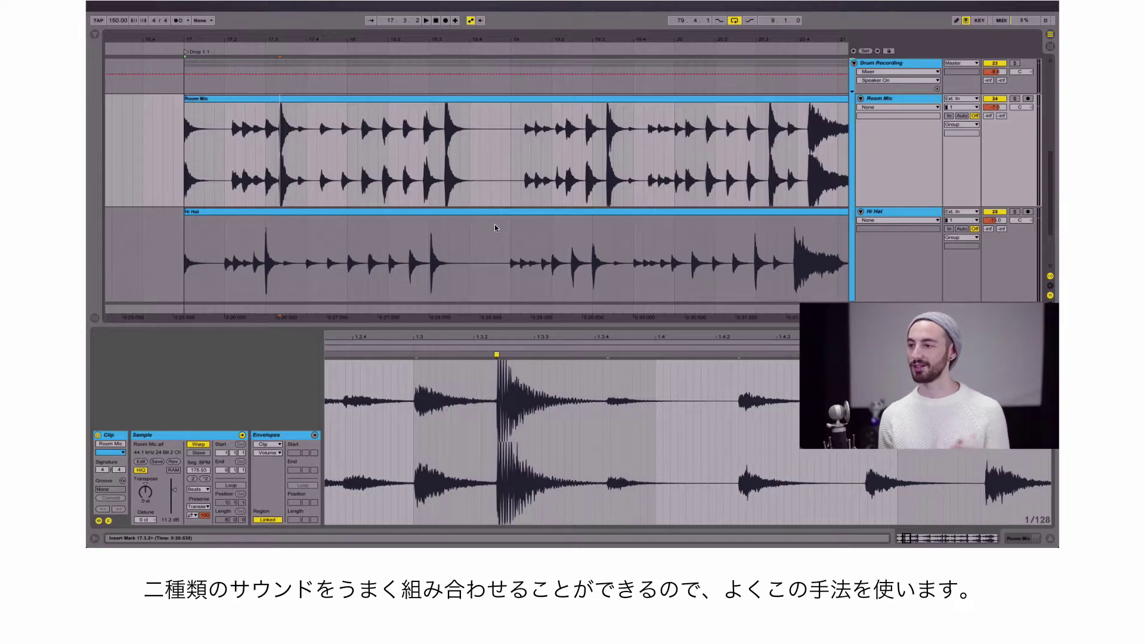
pyautogui.scroll(-1, 495, 227)
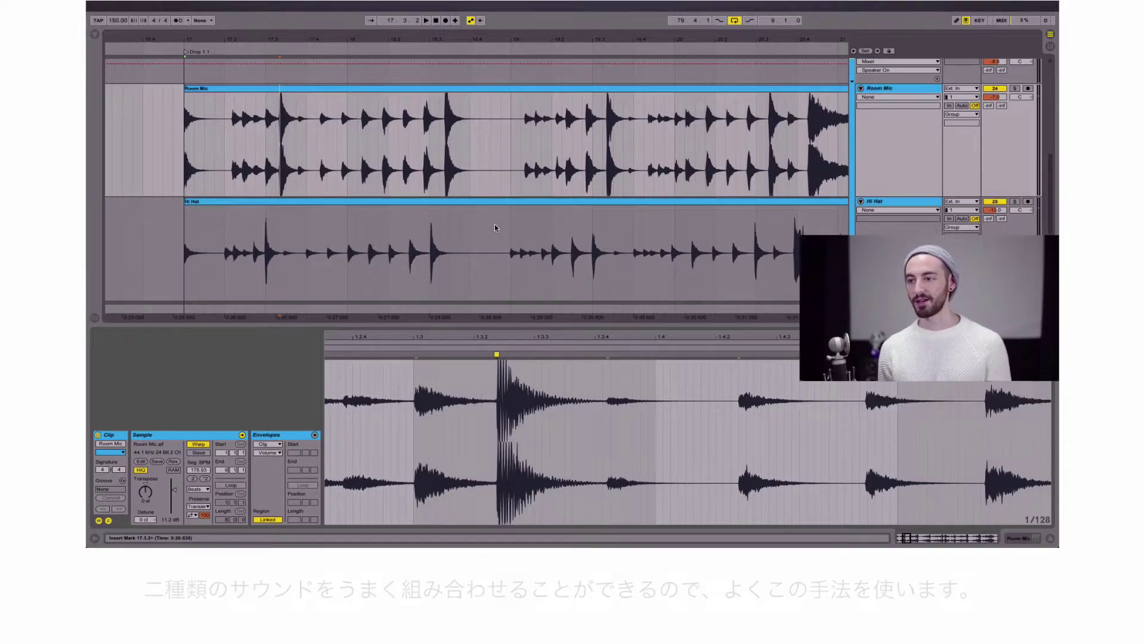
pyautogui.moveTo(496, 353)
pyautogui.mouseDown()
pyautogui.moveTo(861, 354)
pyautogui.moveTo(428, 354)
pyautogui.moveTo(898, 356)
pyautogui.mouseUp()
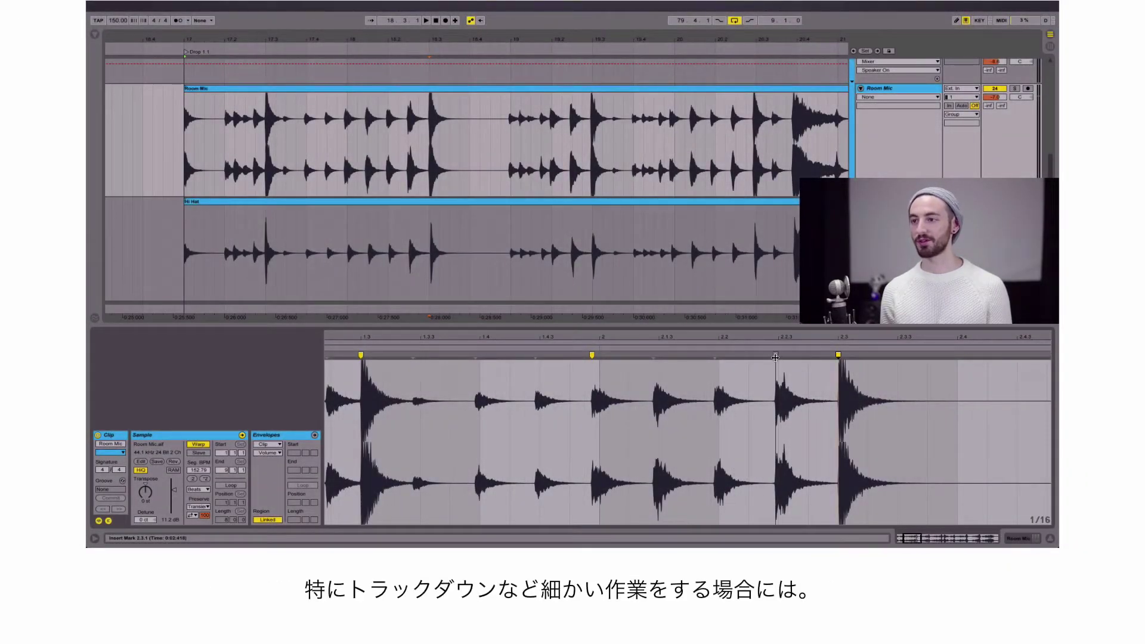
# Step: Nudge a Room Mic warp marker so the segment reads 155.36 BPM, then zoom around bar 17
pyautogui.moveTo(775, 356); pyautogui.dragTo(658, 355)
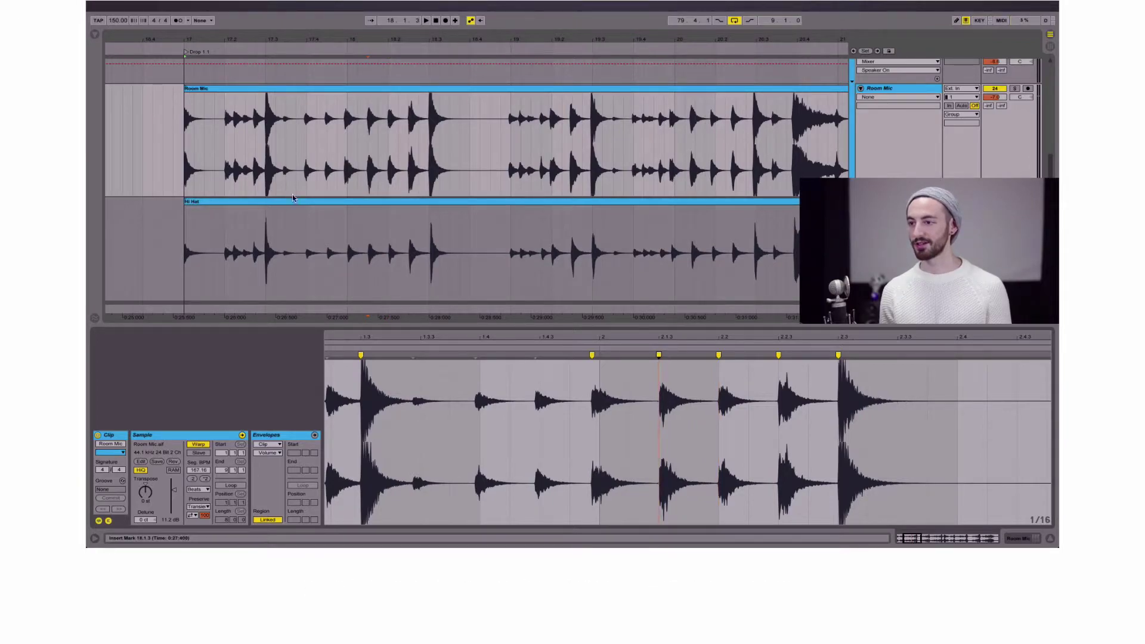
pyautogui.moveTo(307, 37); pyautogui.dragTo(307, 58)
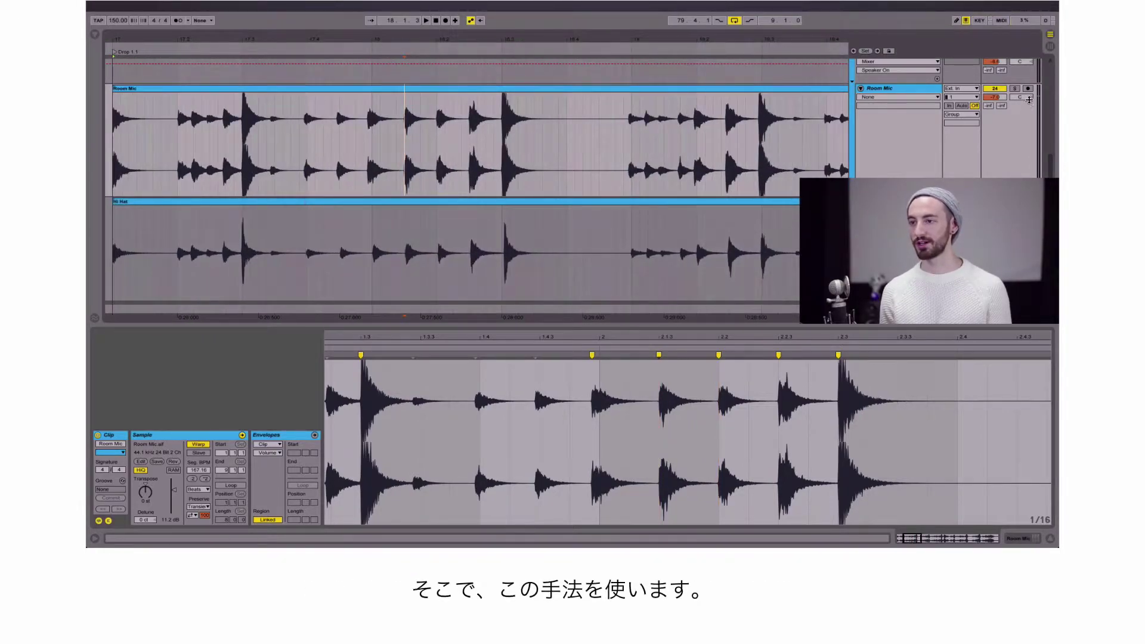
pyautogui.scroll(2, 1017, 80)
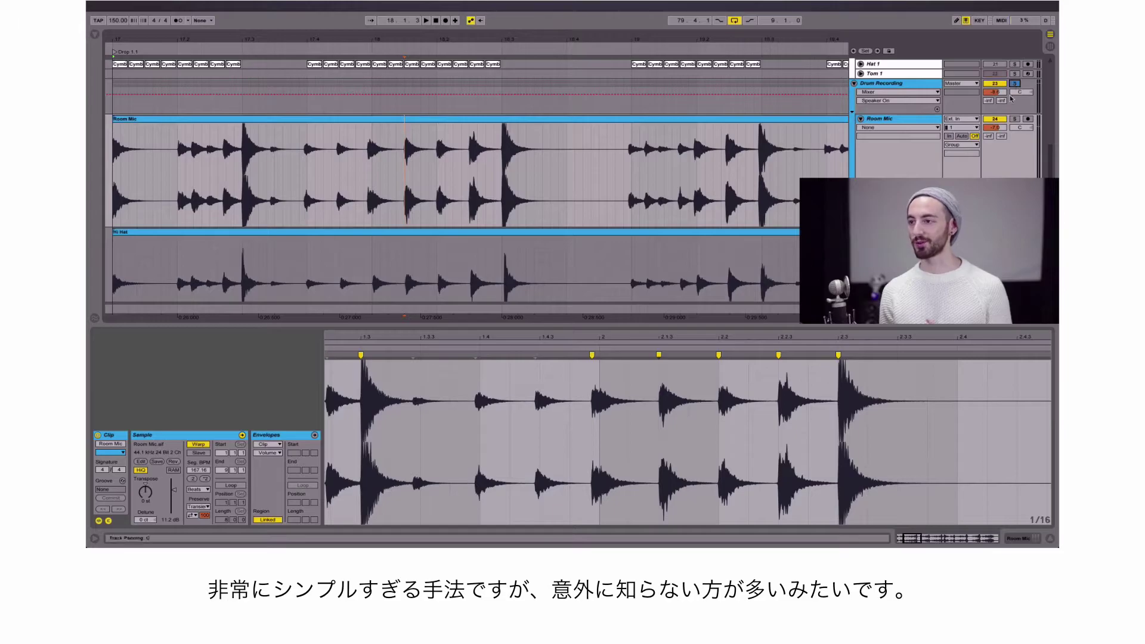
pyautogui.scroll(-3, 1016, 86)
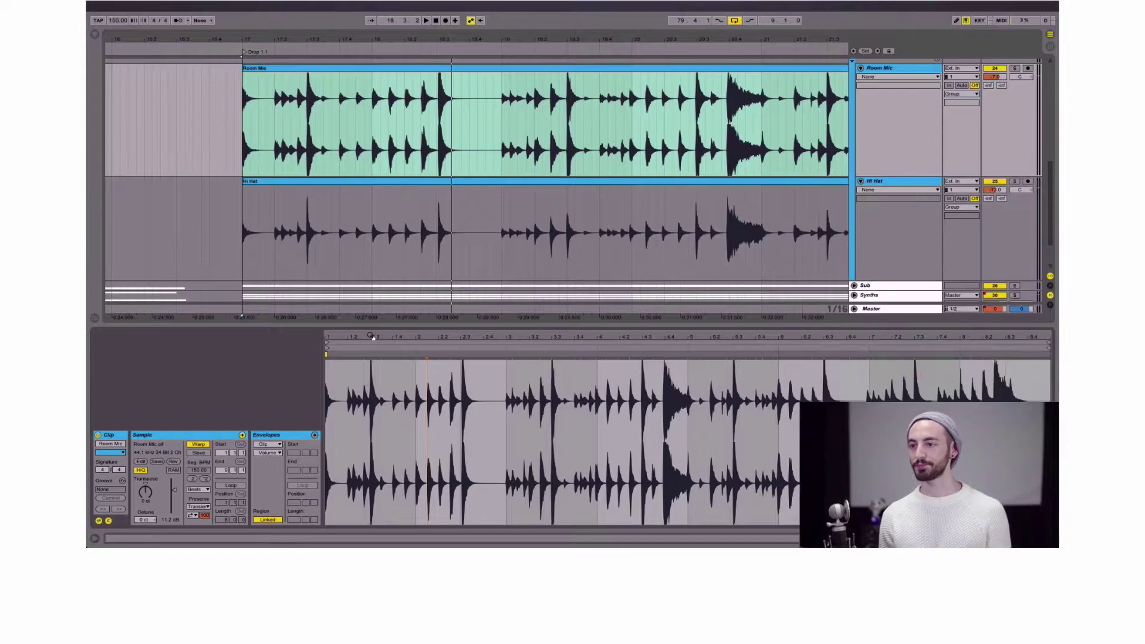
# Step: Select the Hi Hat clip and add Room Mic so Clip View shows 2 Clips
pyautogui.click(327, 182)
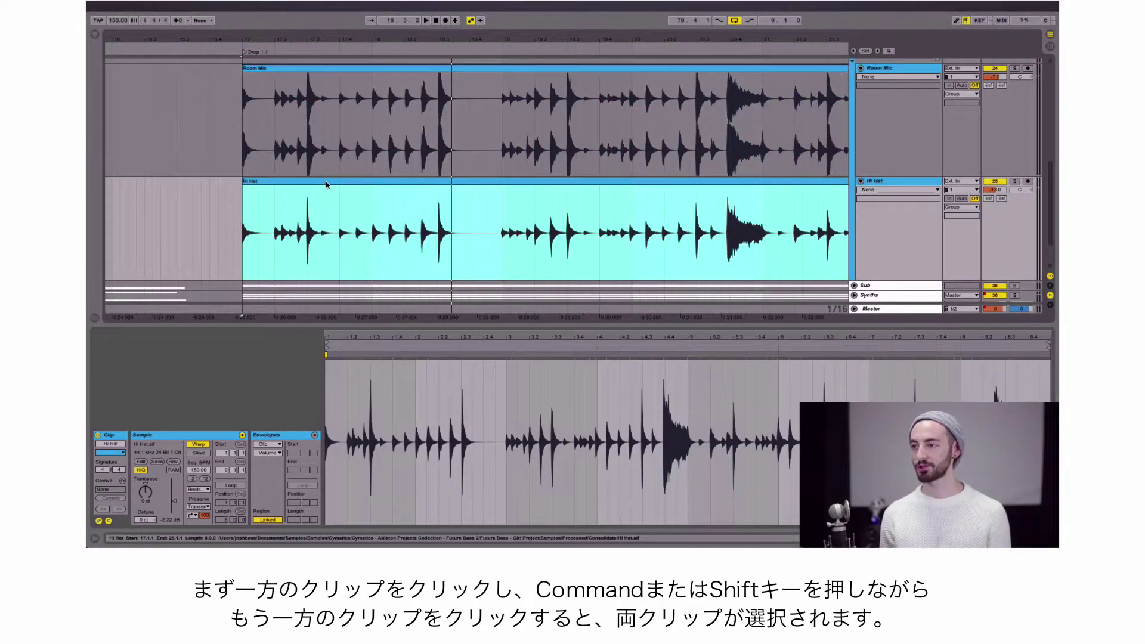
pyautogui.keyDown('shift'); pyautogui.click(330, 68); pyautogui.keyUp('shift')
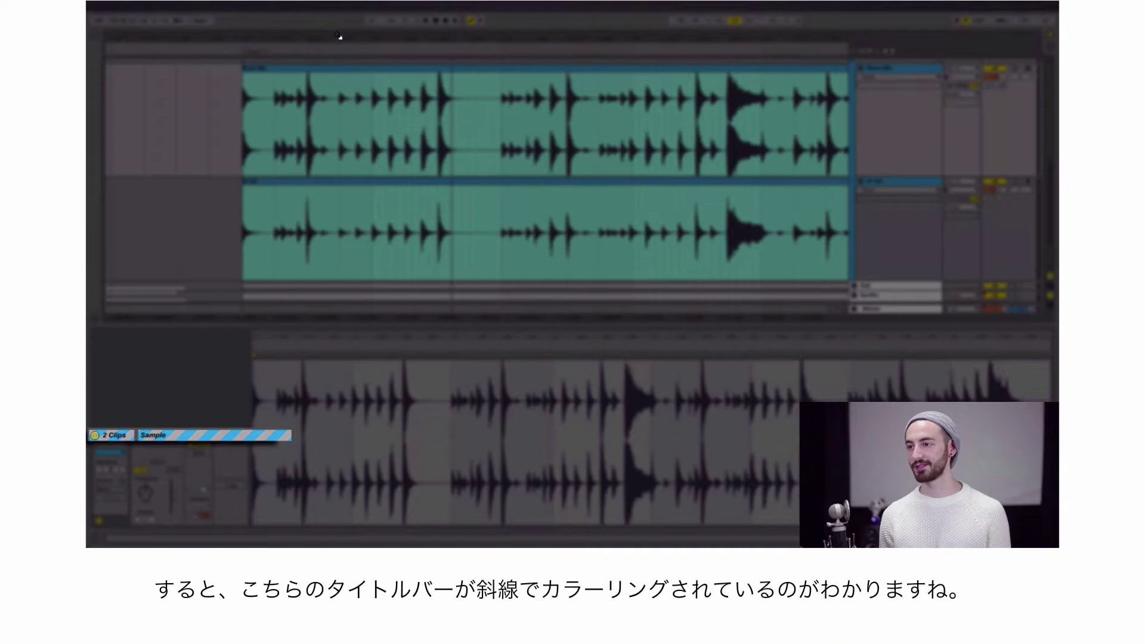
# Step: Add a shared warp marker to the Room Mic and Hi Hat clips and drag it to stretch both
pyautogui.moveTo(338, 35); pyautogui.dragTo(338, 28)
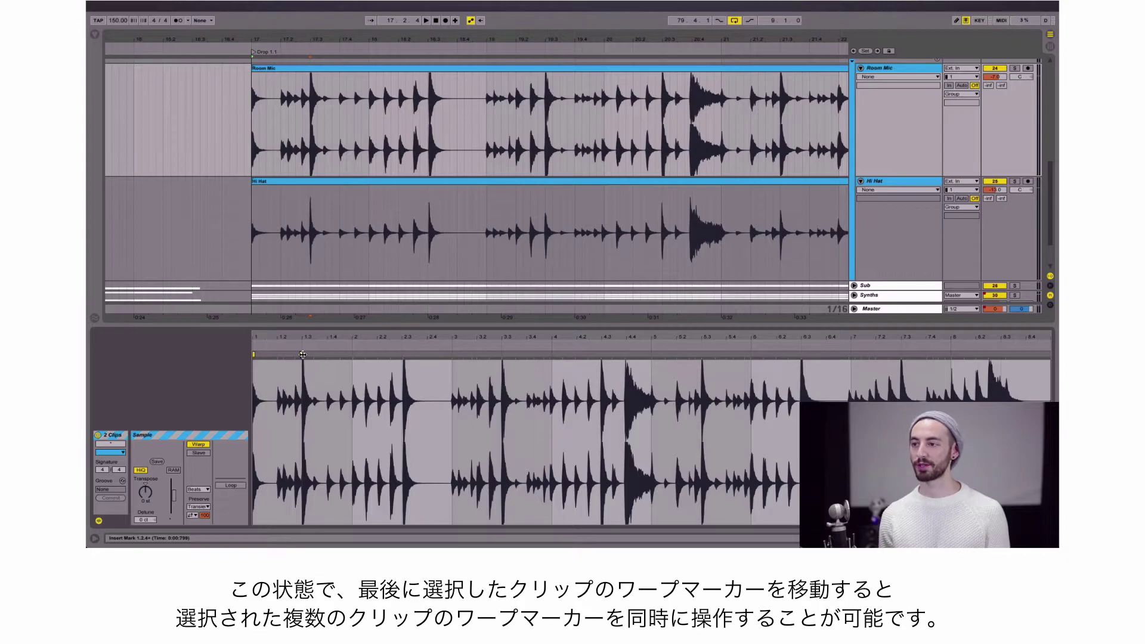
pyautogui.doubleClick(302, 355)
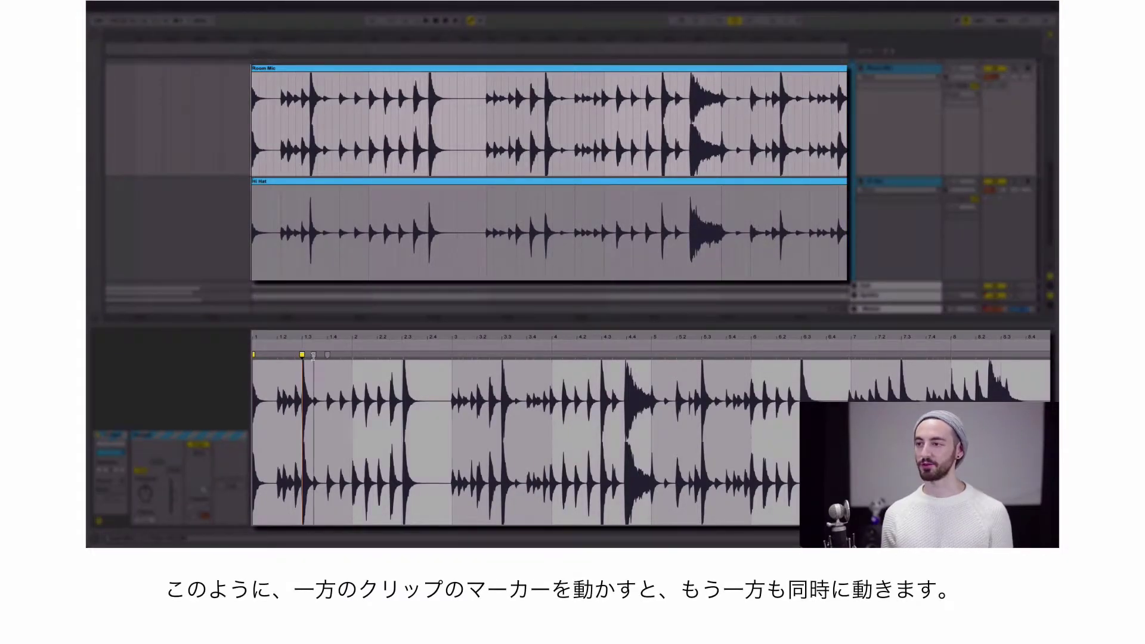
pyautogui.moveTo(302, 355)
pyautogui.mouseDown()
pyautogui.moveTo(427, 356)
pyautogui.moveTo(358, 356)
pyautogui.moveTo(362, 380)
pyautogui.mouseUp()
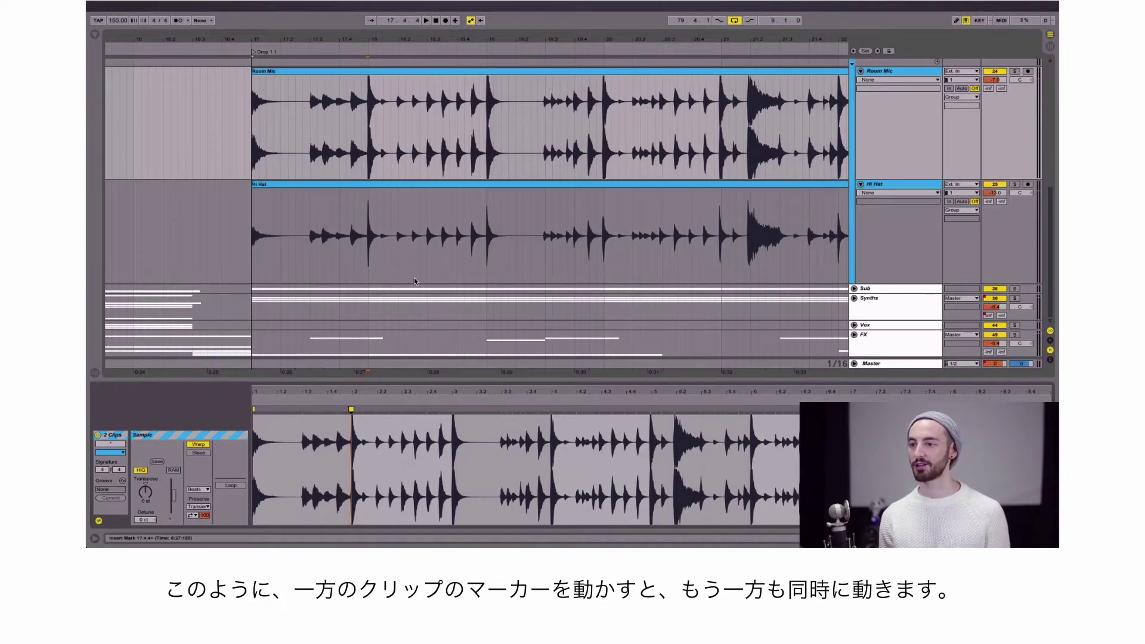
pyautogui.scroll(1, 414, 278)
pyautogui.scroll(3, 415, 281)
pyautogui.scroll(-1, 415, 281)
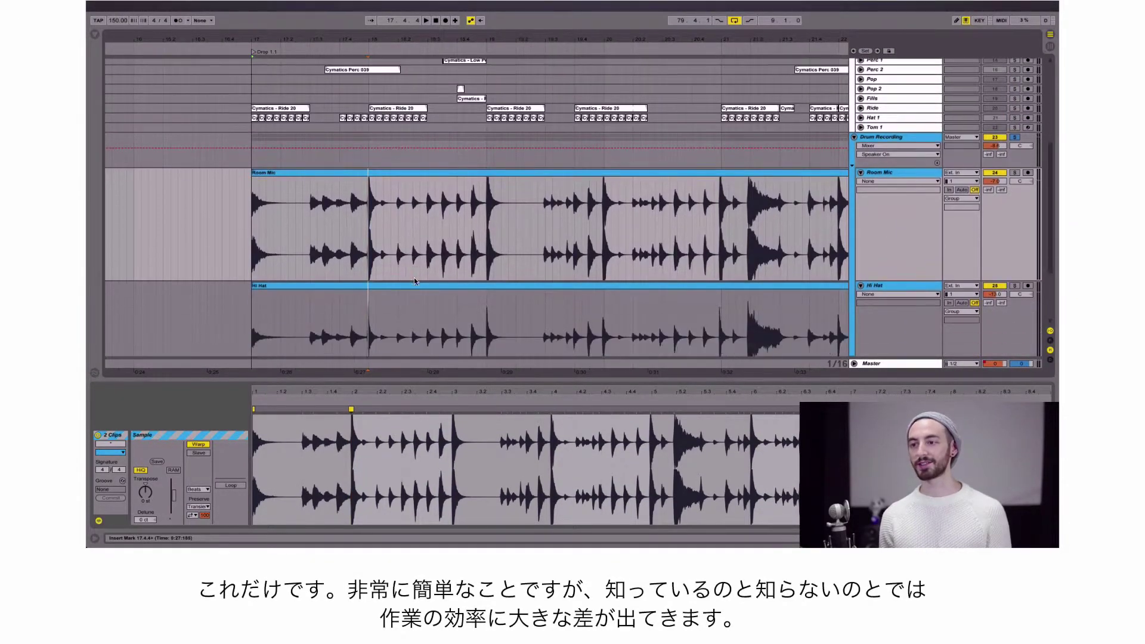
pyautogui.scroll(-3, 417, 280)
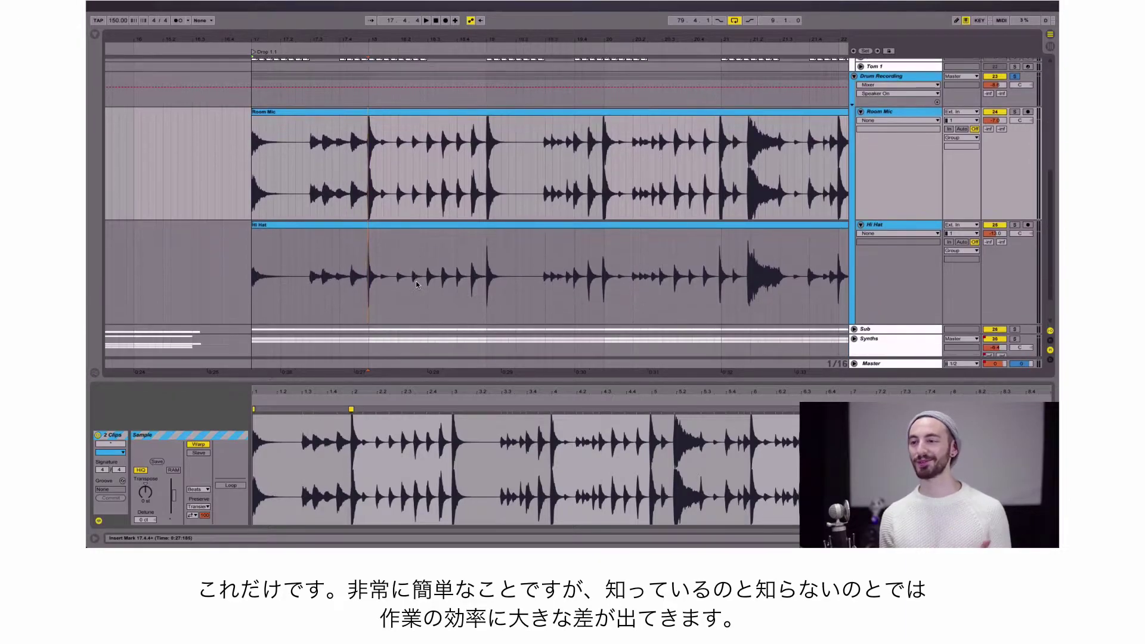
pyautogui.moveTo(372, 392); pyautogui.dragTo(365, 387)
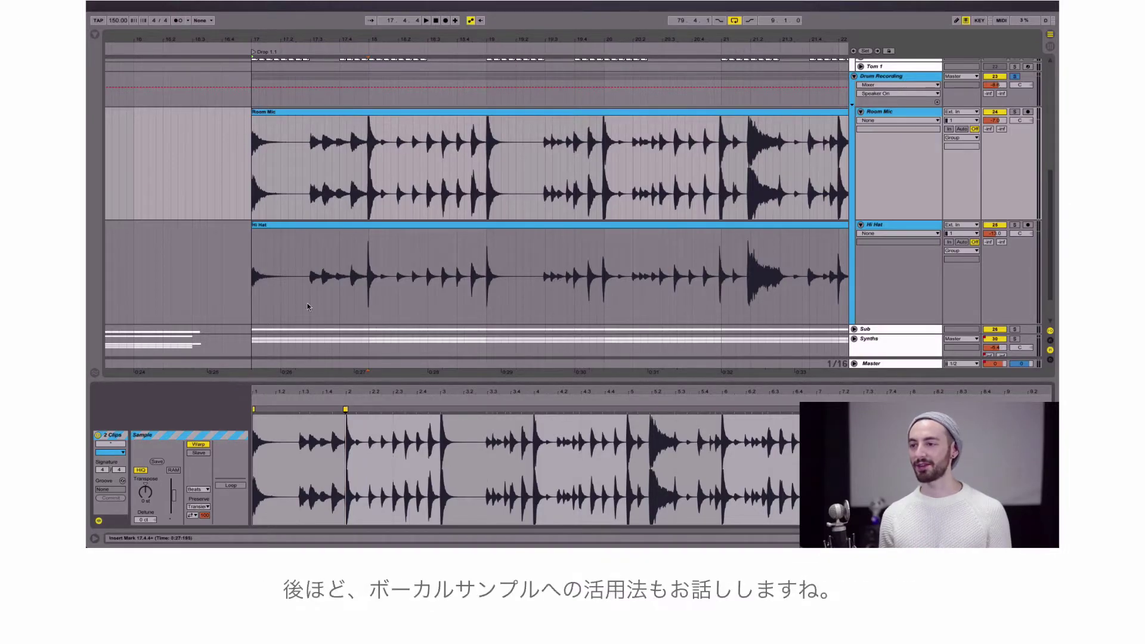
# Step: Select the Room Mic and Hi Hat clips together and zoom into the waveform's start
pyautogui.click(238, 174)
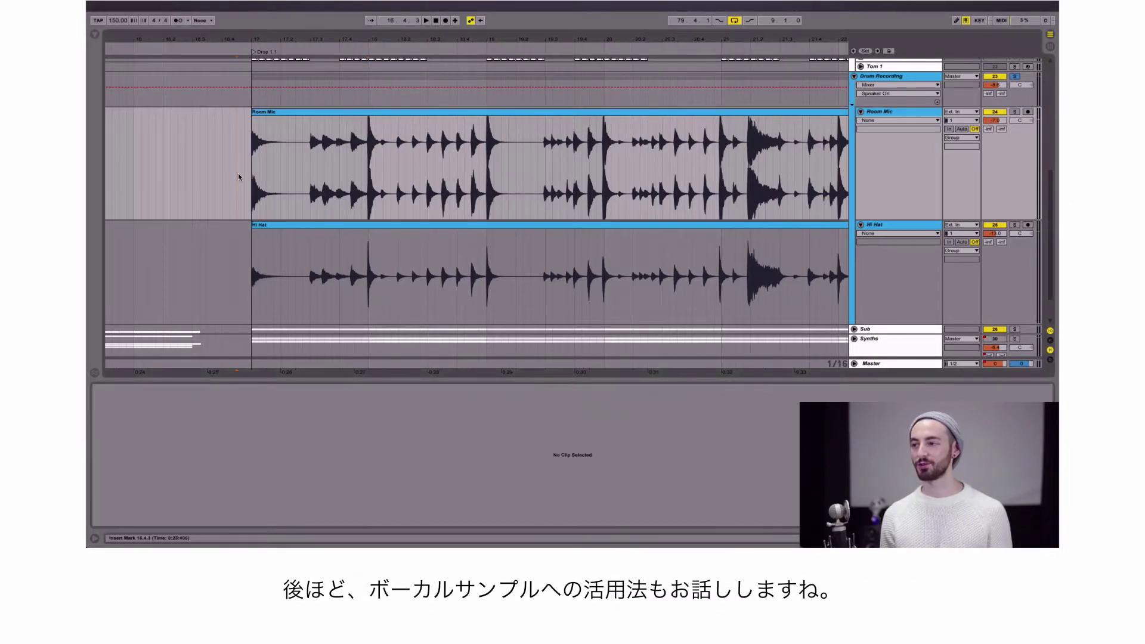
pyautogui.click(308, 114)
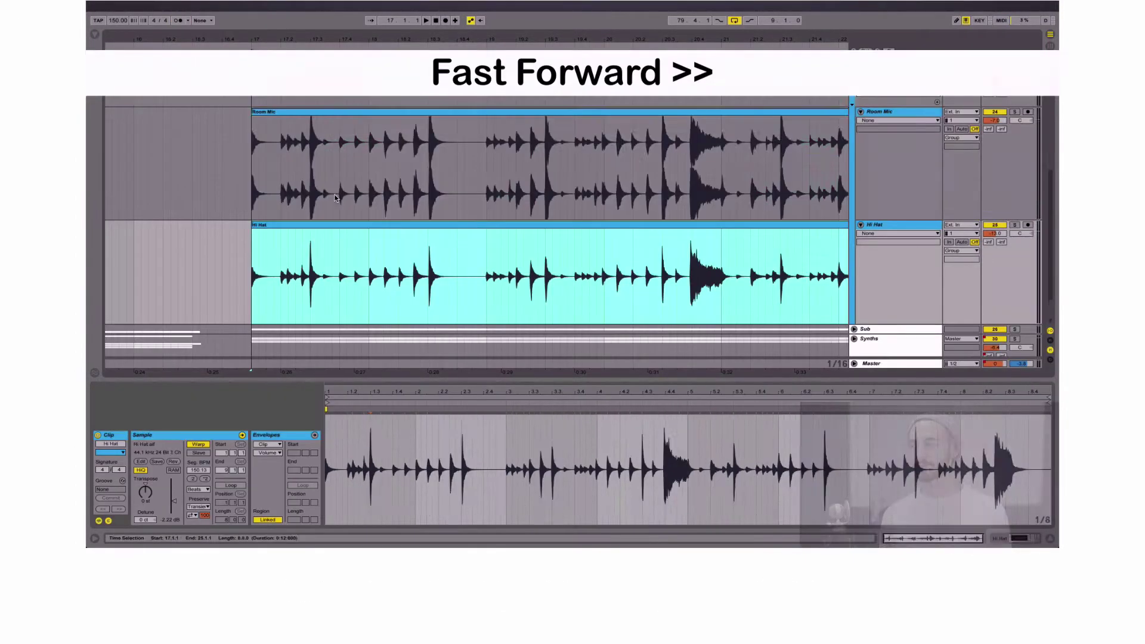
pyautogui.keyDown('shift'); pyautogui.click(335, 198); pyautogui.keyUp('shift')
pyautogui.moveTo(302, 392); pyautogui.dragTo(332, 453)
# Step: Add shared warp markers on the opening hits, including 1.3.3 and 1.4, snapping one onto the beat
pyautogui.doubleClick(385, 410)
pyautogui.doubleClick(319, 410)
pyautogui.press('space')
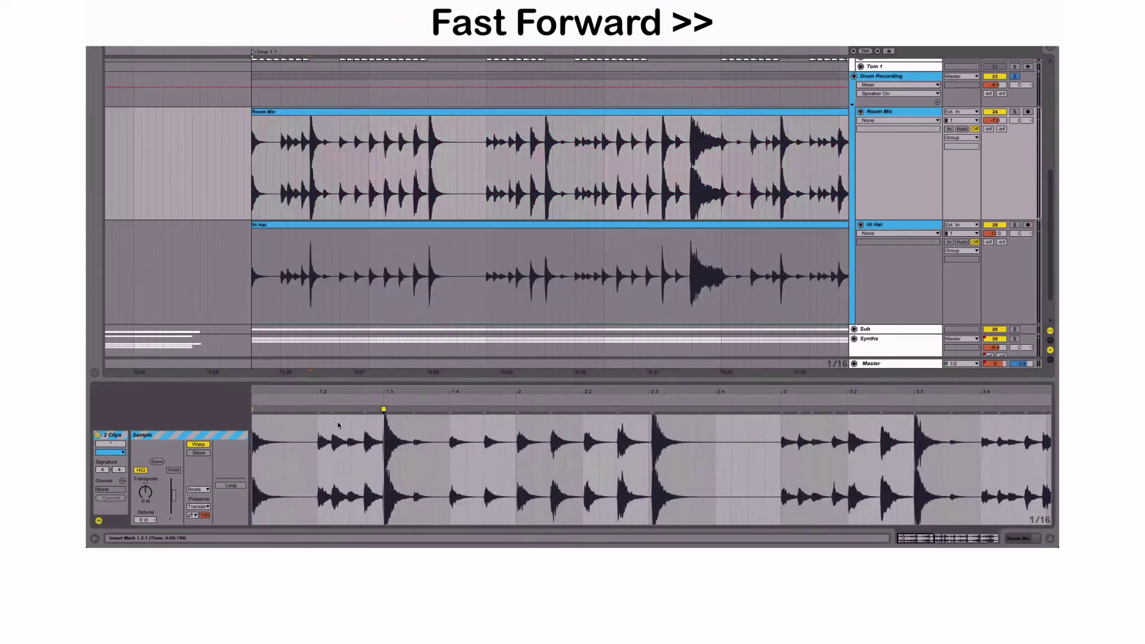
pyautogui.press('space')
pyautogui.moveTo(655, 410); pyautogui.dragTo(650, 410)
pyautogui.doubleClick(584, 411)
pyautogui.doubleClick(451, 410)
pyautogui.doubleClick(416, 410)
pyautogui.press('space')
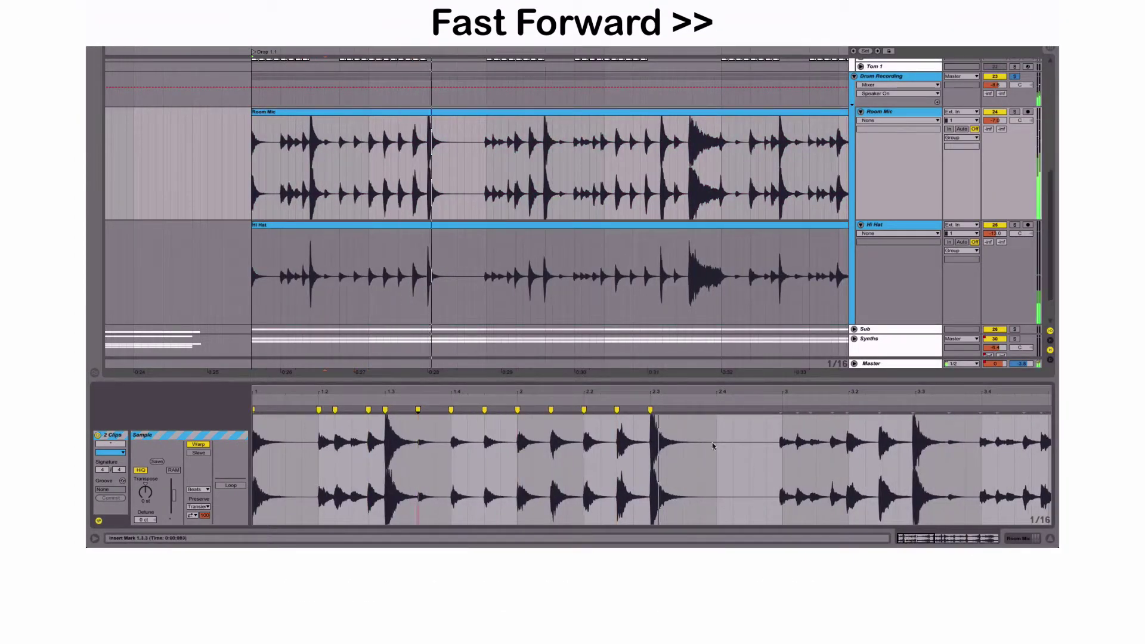
# Step: Place shared warp markers on later hits around bar 3 and 3.3
pyautogui.hscroll(10, 686, 438)
pyautogui.doubleClick(431, 411)
pyautogui.doubleClick(564, 410)
pyautogui.doubleClick(448, 410)
pyautogui.hscroll(4, 599, 455)
pyautogui.press('space')
# Step: Add grid-aligned warp markers at 3.4, bar 4, 4.1.3, 4.3 and 4.4
pyautogui.doubleClick(716, 410)
pyautogui.doubleClick(780, 410)
pyautogui.moveTo(780, 410); pyautogui.dragTo(783, 410)
pyautogui.doubleClick(518, 410)
pyautogui.doubleClick(580, 410)
pyautogui.moveTo(580, 410); pyautogui.dragTo(584, 409)
pyautogui.doubleClick(617, 410)
# Step: Add warp markers near bar 5 and at 5.3, auditioning the result
pyautogui.hscroll(3, 654, 457)
pyautogui.press('space')
pyautogui.doubleClick(726, 409)
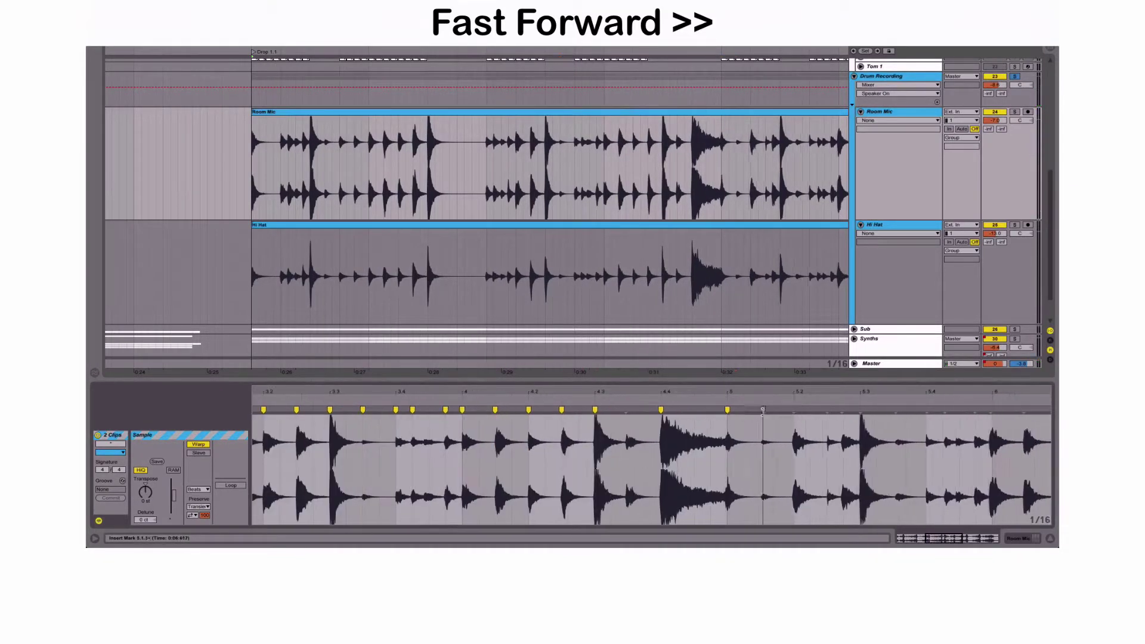
pyautogui.doubleClick(859, 410)
pyautogui.hscroll(5, 716, 448)
pyautogui.press('space')
pyautogui.press('space')
# Step: Warp the 5.3 to 6.2 stretch with markers on each hit, then clear the time selection
pyautogui.moveTo(725, 433); pyautogui.dragTo(619, 432)
pyautogui.doubleClick(726, 410)
pyautogui.doubleClick(713, 409)
pyautogui.doubleClick(645, 409)
pyautogui.doubleClick(671, 410)
pyautogui.doubleClick(752, 410)
pyautogui.doubleClick(834, 410)
pyautogui.click(739, 411)
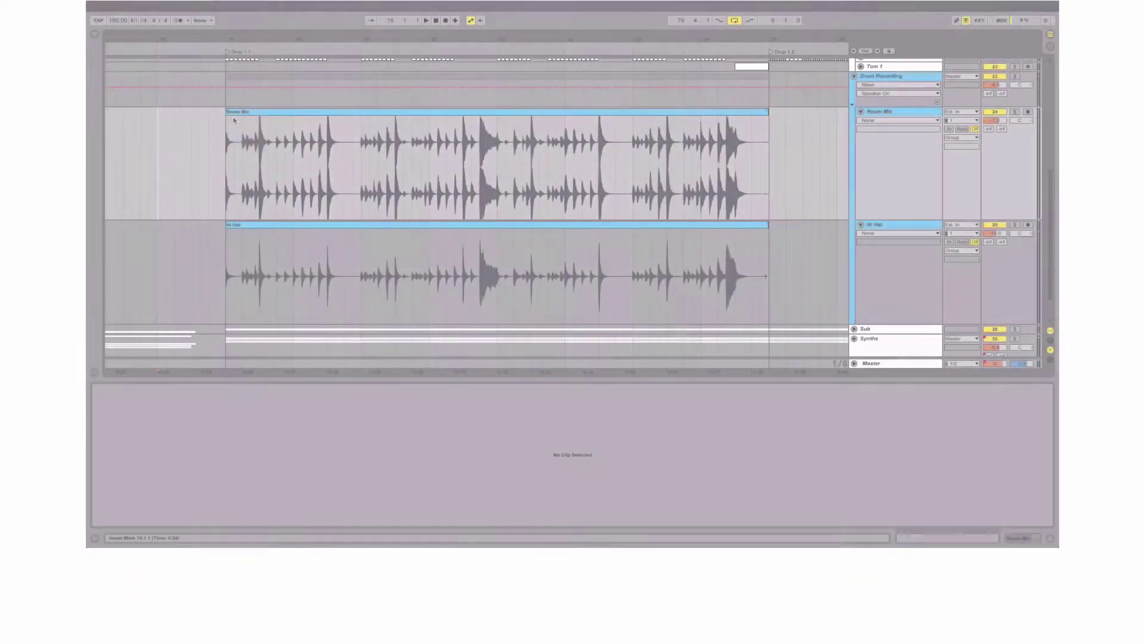
# Step: Play back the warped drums from 16.1.1 and reselect the Room Mic clip
pyautogui.press('space')
pyautogui.click(242, 113)
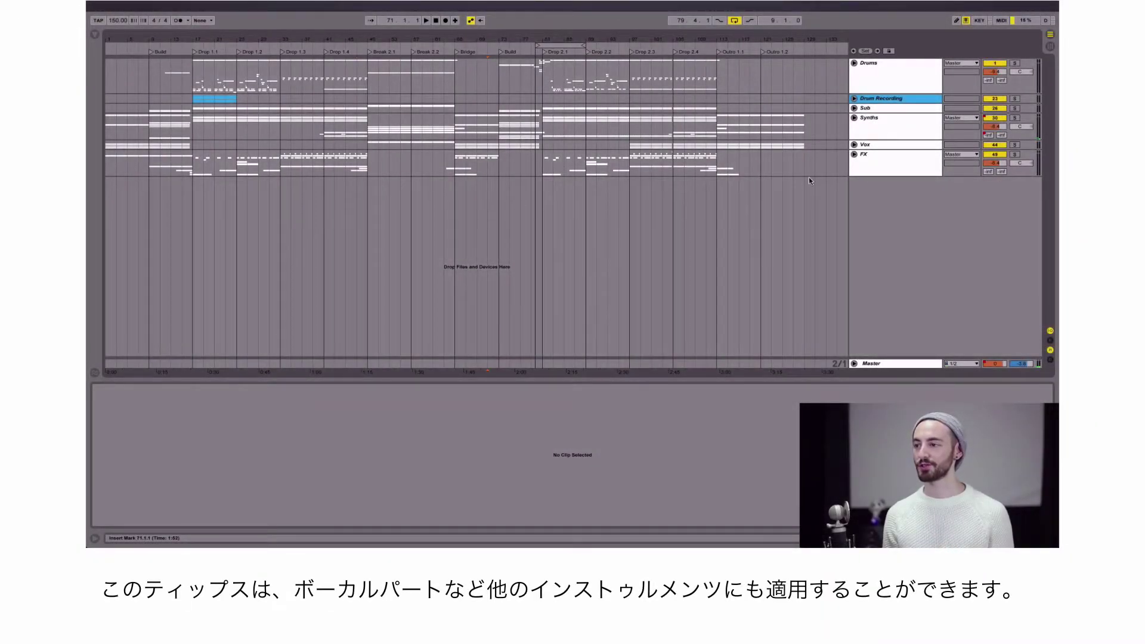
# Step: Unfold the Vox group, open the first Cymatics clip, and play from bar 49 around Break 2.1
pyautogui.click(854, 145)
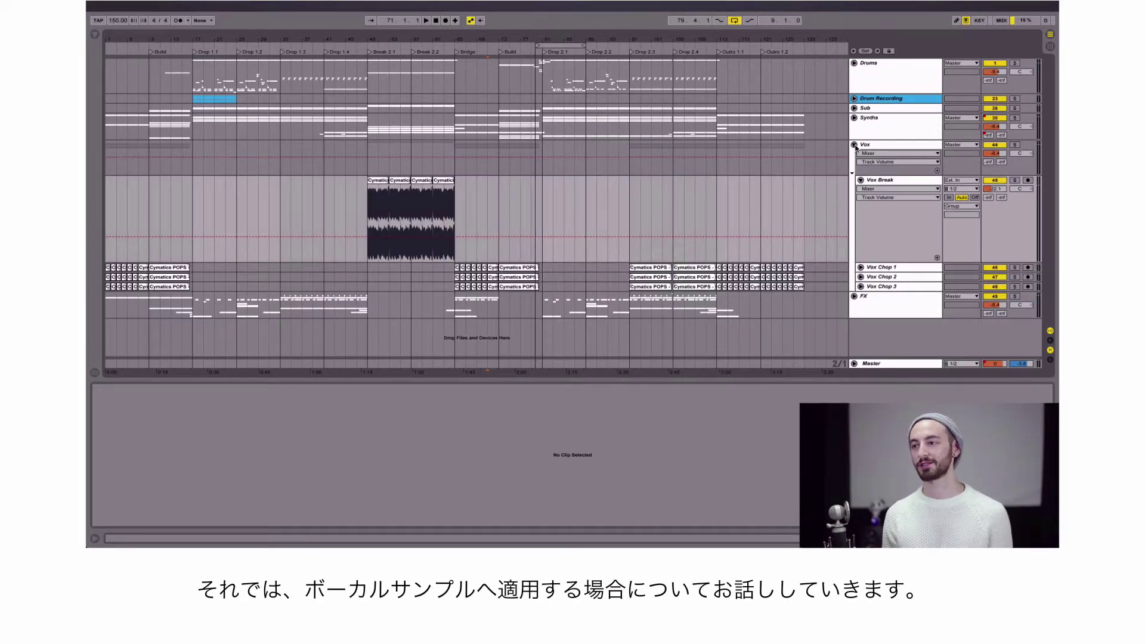
pyautogui.click(378, 180)
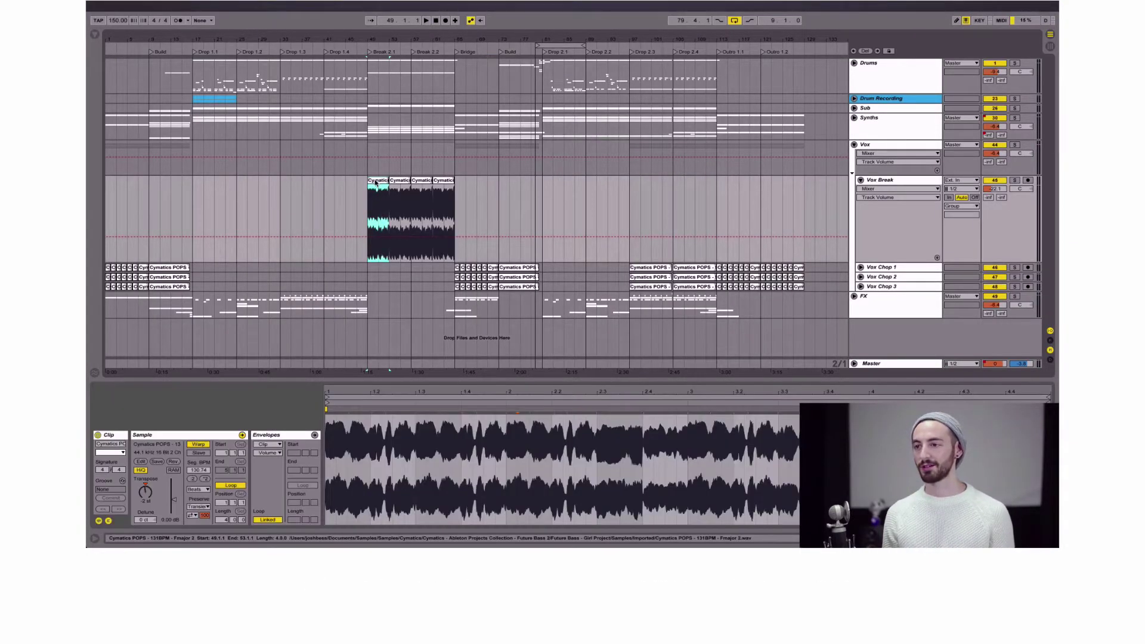
pyautogui.moveTo(370, 40); pyautogui.dragTo(335, 98)
pyautogui.click(333, 37)
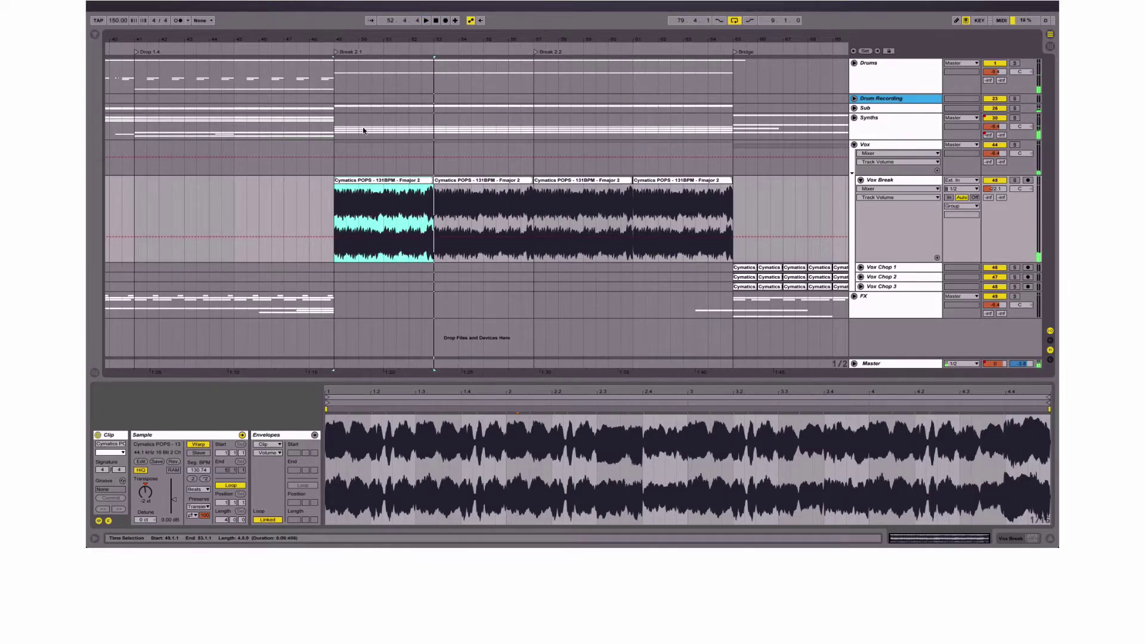
# Step: Duplicate the Vox Break track and select the copy's first clip
pyautogui.click(876, 182)
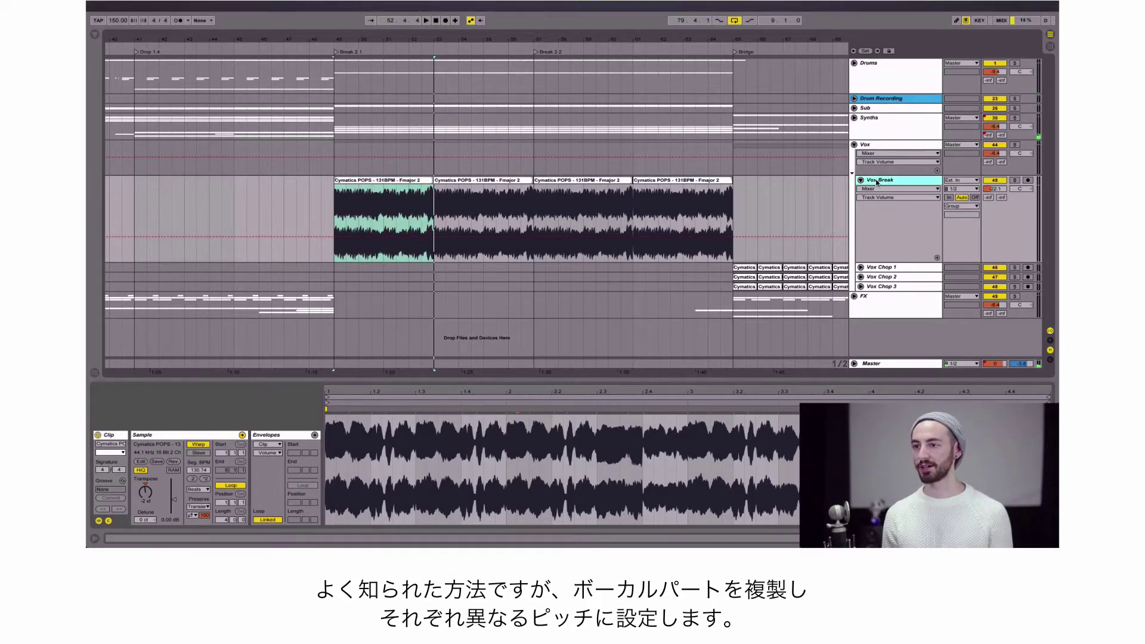
pyautogui.hotkey('ctrl', 'd')
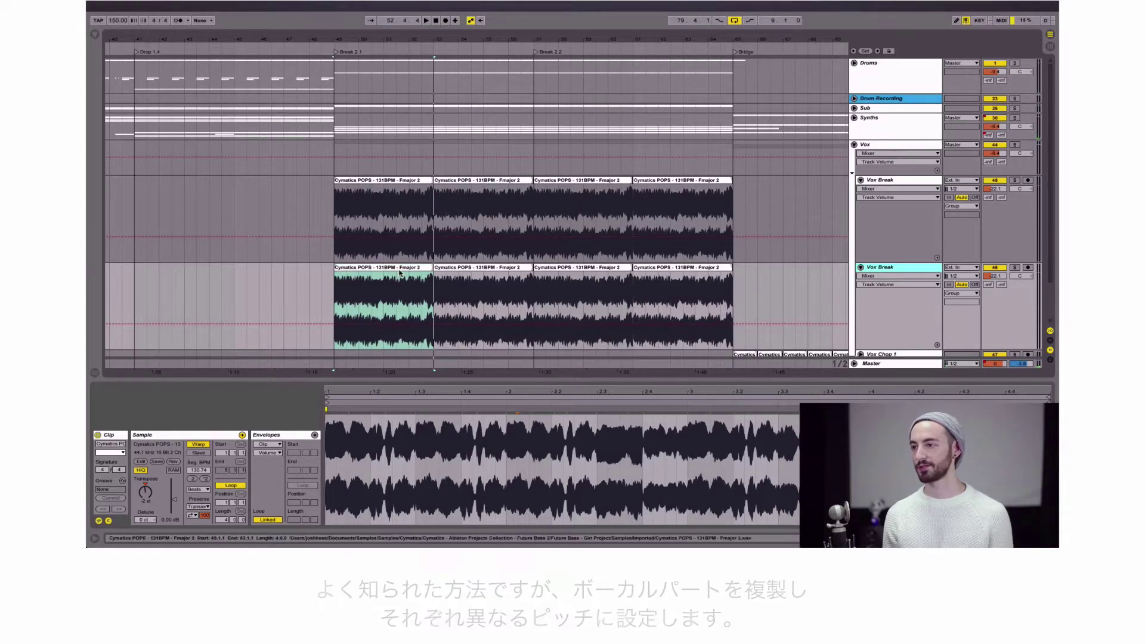
pyautogui.click(382, 299)
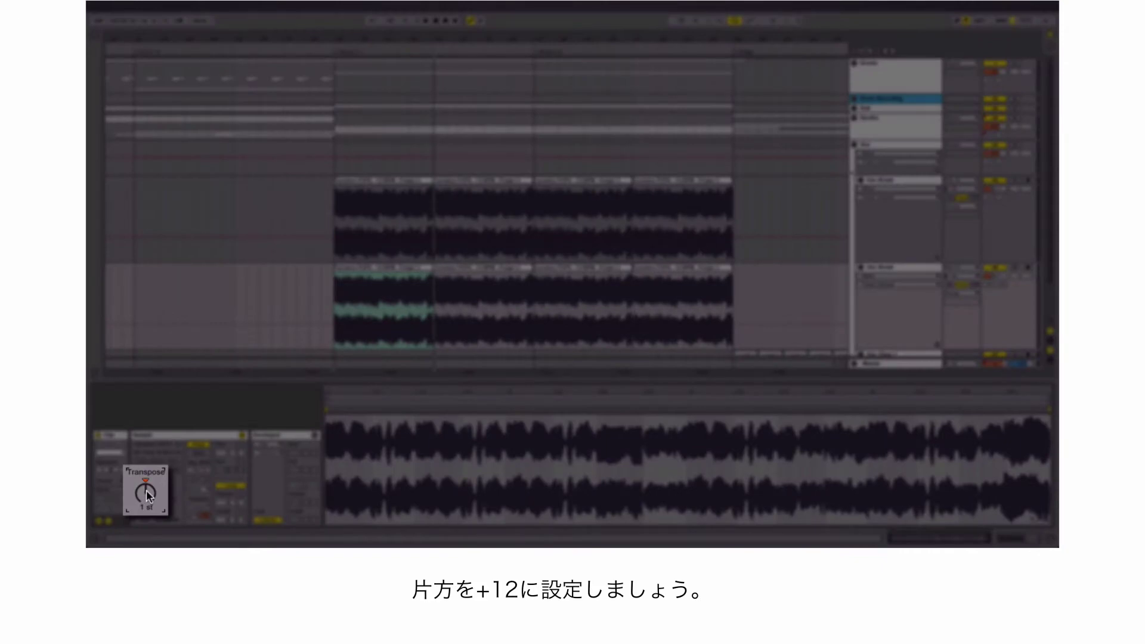
# Step: Transpose the duplicated vocal clip up +12 semitones and lower its track volume to -25.3
pyautogui.moveTo(146, 491); pyautogui.dragTo(146, 491)
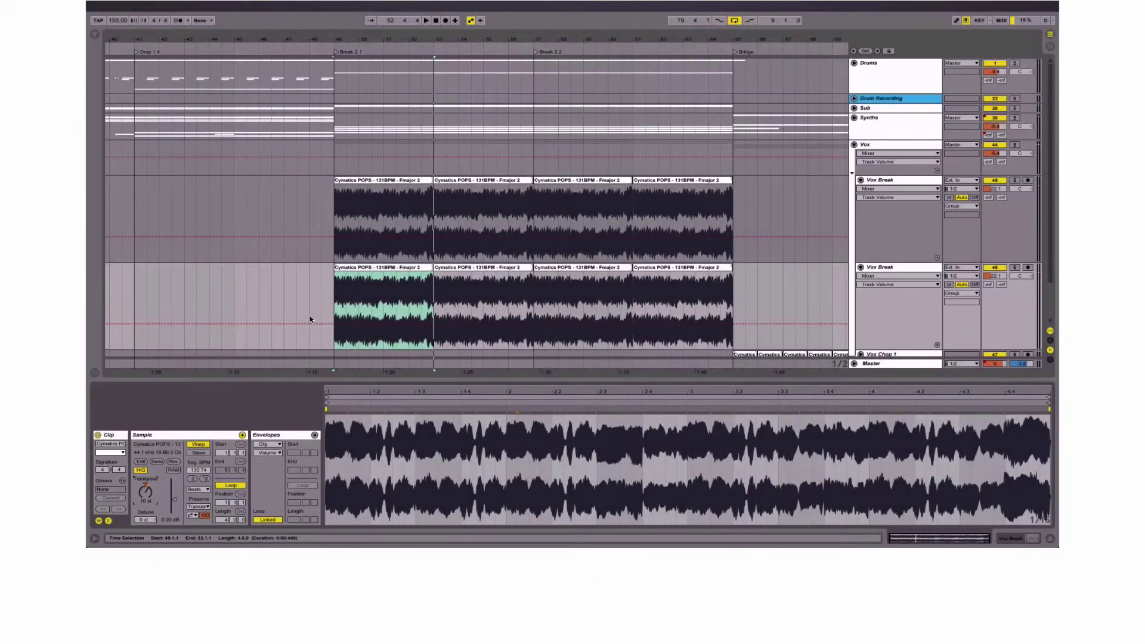
pyautogui.press('space')
pyautogui.moveTo(1002, 276); pyautogui.dragTo(1001, 285)
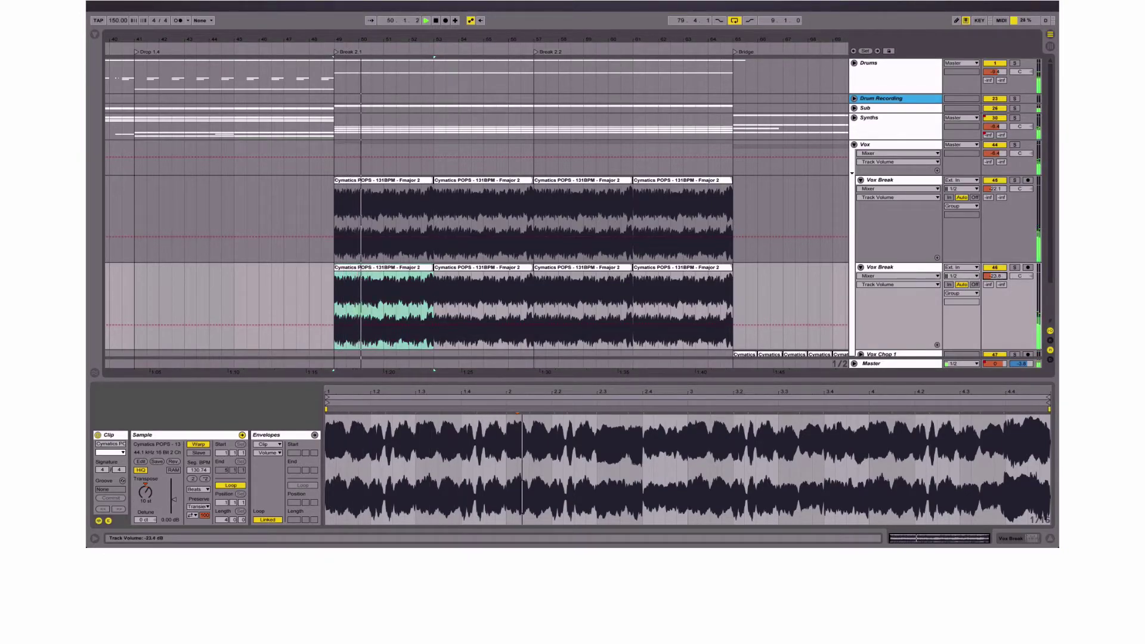
# Step: Solo the upper Vox Break track to compare during playback, then unsolo it
pyautogui.click(1017, 181)
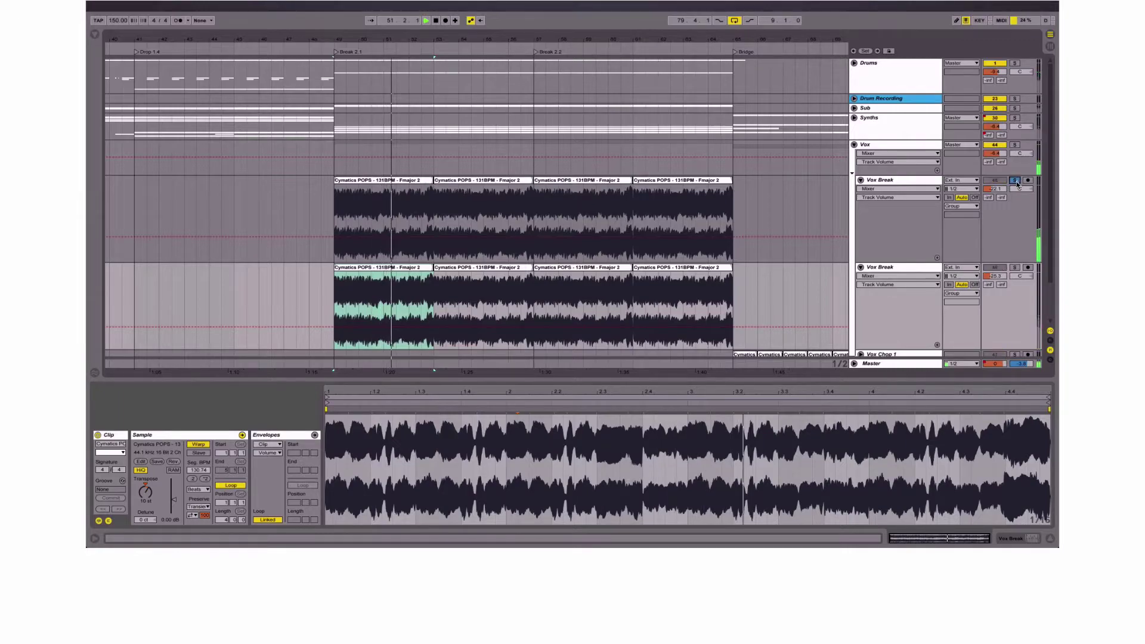
pyautogui.press('space')
pyautogui.click(1015, 268)
# Step: Set the Vox Break clips' warp mode to Complex and drag a warp marker to stretch the vocal
pyautogui.click(420, 182)
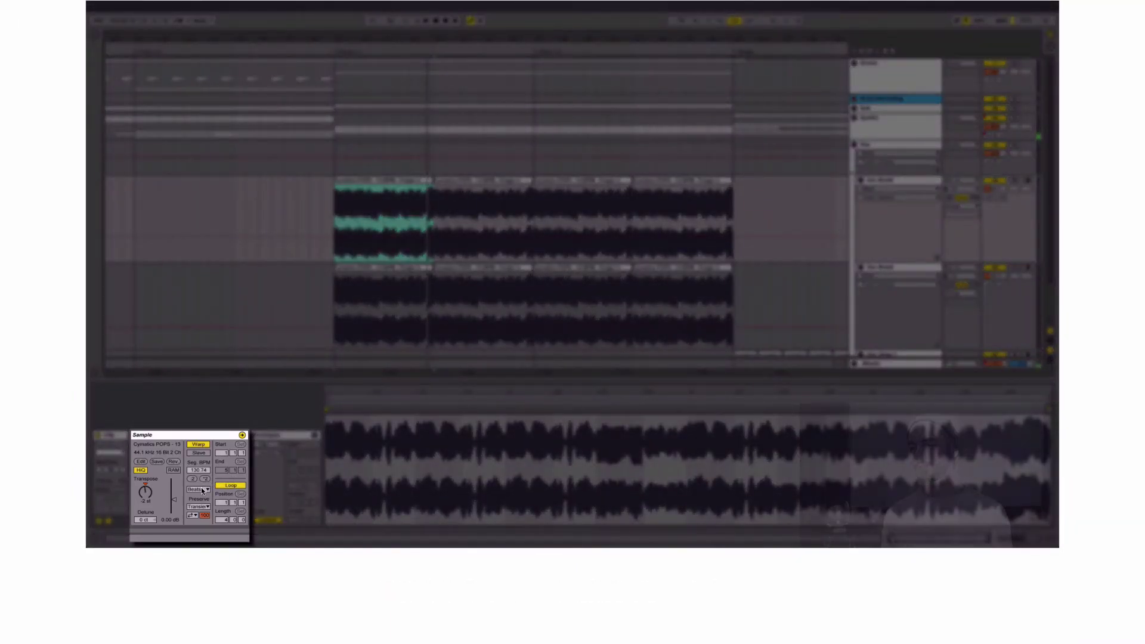
pyautogui.click(202, 490)
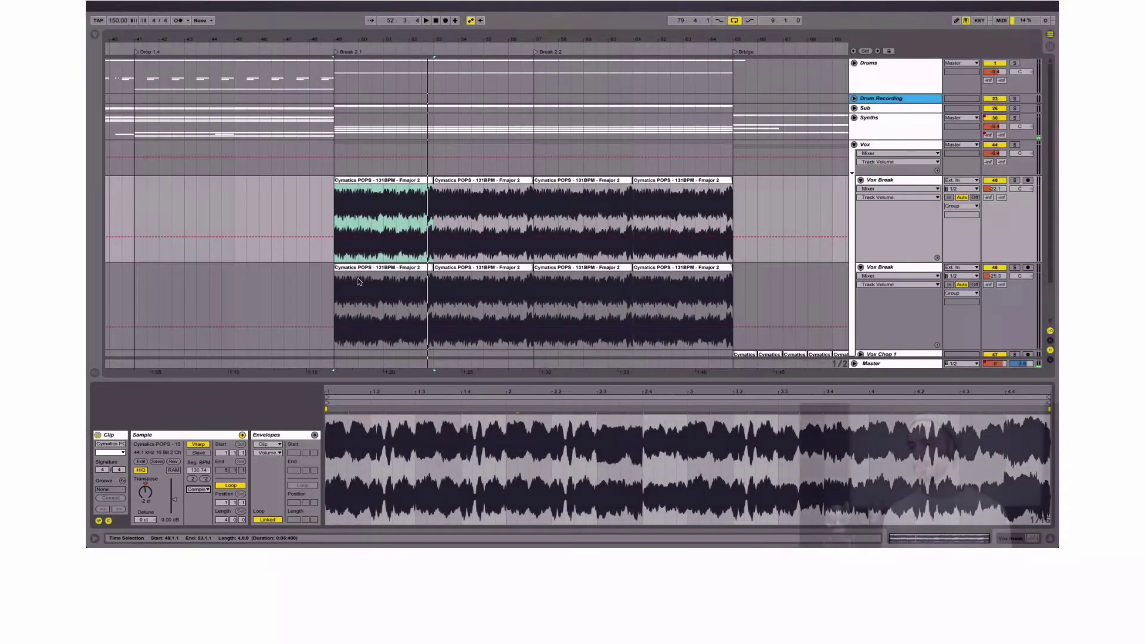
pyautogui.click(356, 268)
pyautogui.click(202, 489)
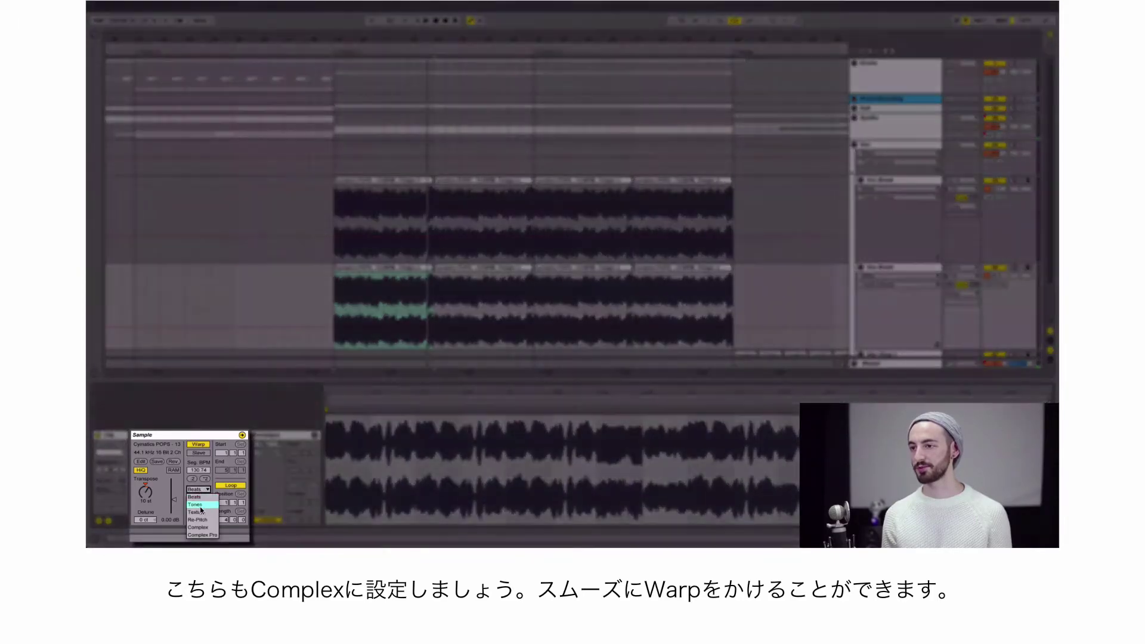
pyautogui.click(210, 516)
pyautogui.click(361, 180)
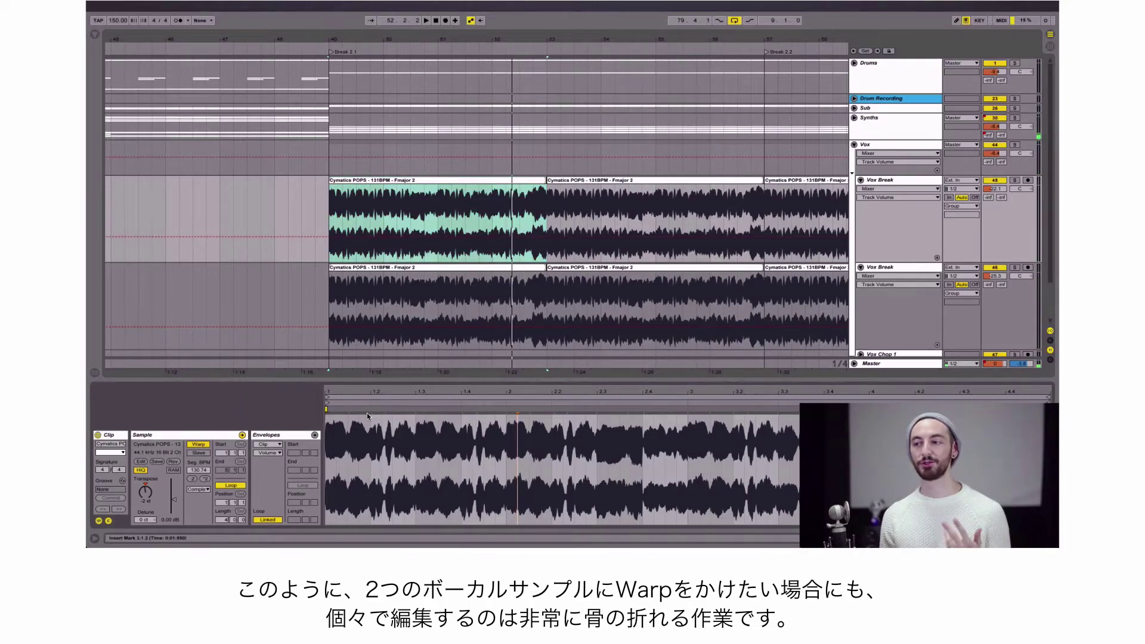
pyautogui.moveTo(370, 409)
pyautogui.mouseDown()
pyautogui.moveTo(504, 410)
pyautogui.moveTo(421, 411)
pyautogui.moveTo(476, 407)
pyautogui.mouseUp()
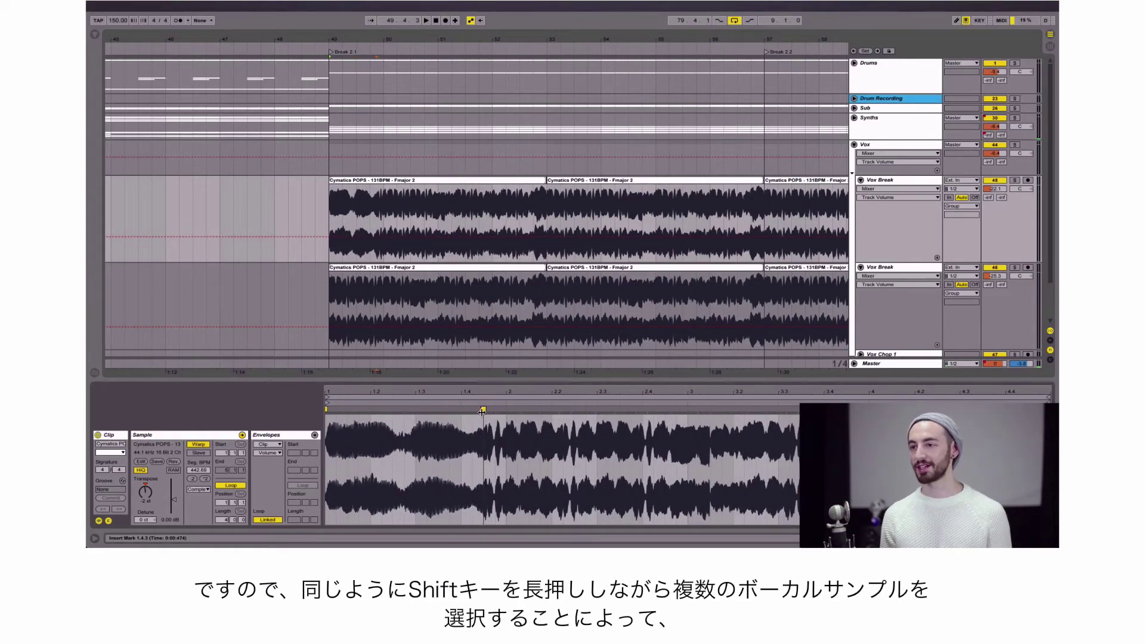
# Step: Undo the marker move, then select both first Vox Break clips and play them together
pyautogui.hotkey('ctrl', 'z')
pyautogui.click(408, 269)
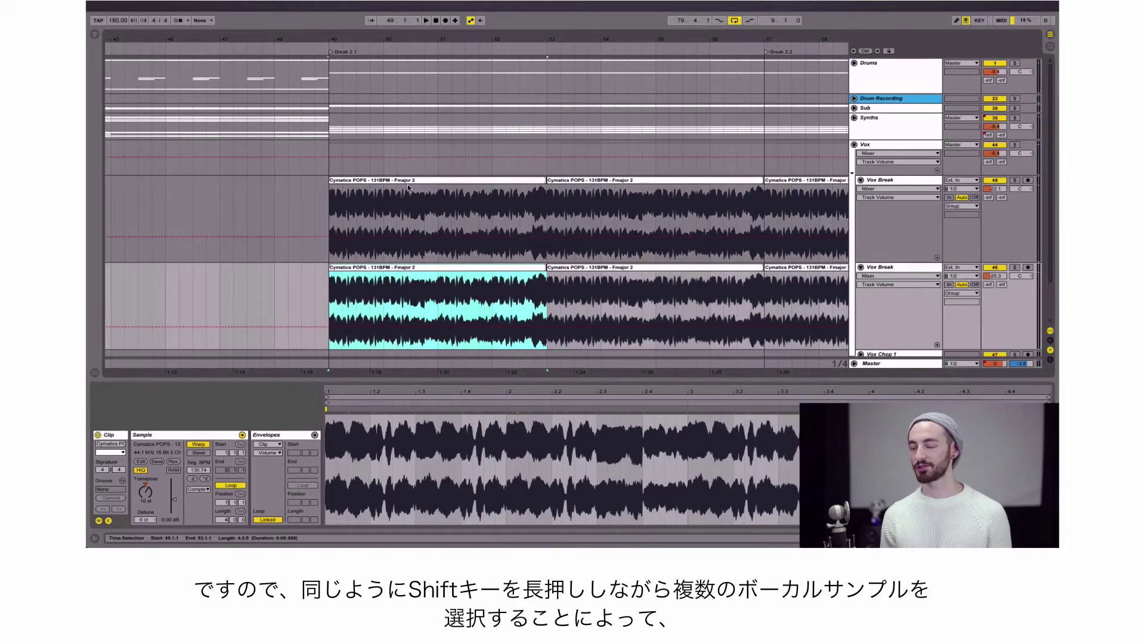
pyautogui.keyDown('shift'); pyautogui.click(382, 180); pyautogui.keyUp('shift')
pyautogui.press('space')
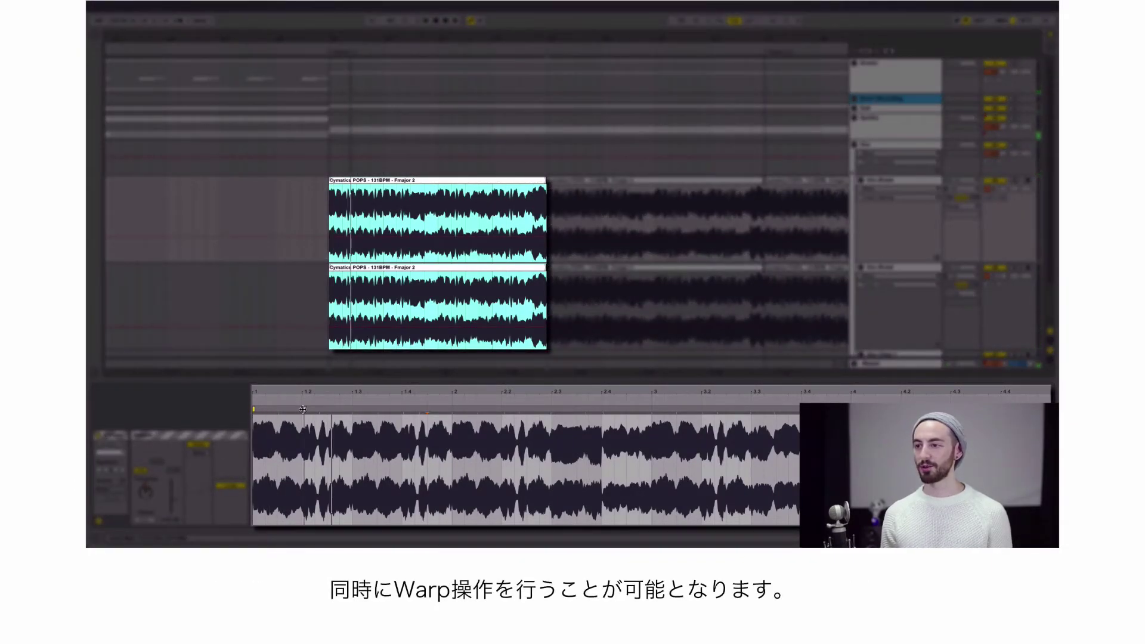
# Step: Stretch both vocals with one shared warp marker, then delete that marker and replay
pyautogui.moveTo(303, 409)
pyautogui.mouseDown()
pyautogui.moveTo(476, 410)
pyautogui.moveTo(343, 418)
pyautogui.moveTo(428, 419)
pyautogui.mouseUp()
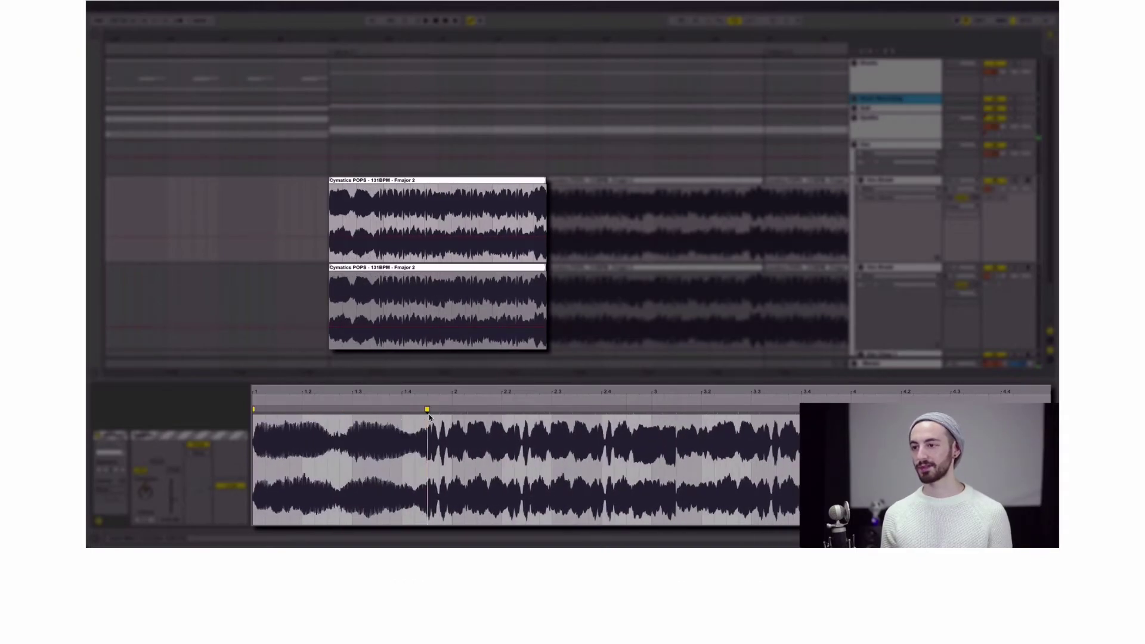
pyautogui.doubleClick(427, 410)
pyautogui.press('space')
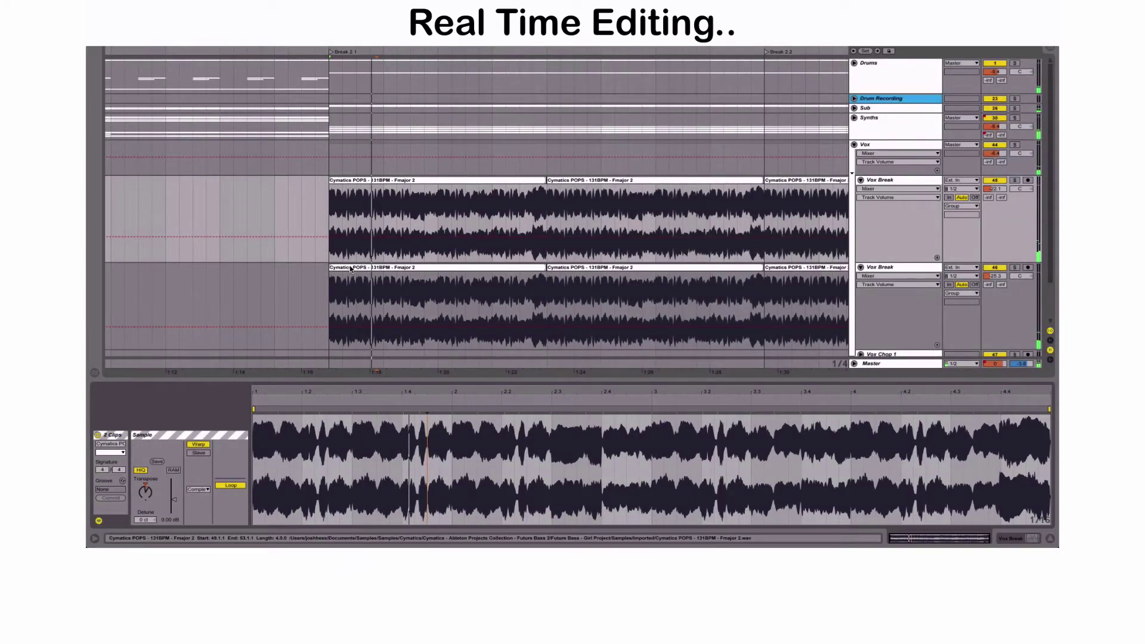
# Step: Select both Vox Break clips and move their shared warp marker from beat 1.2 toward 1.3
pyautogui.click(351, 268)
pyautogui.keyDown('shift'); pyautogui.click(350, 180); pyautogui.keyUp('shift')
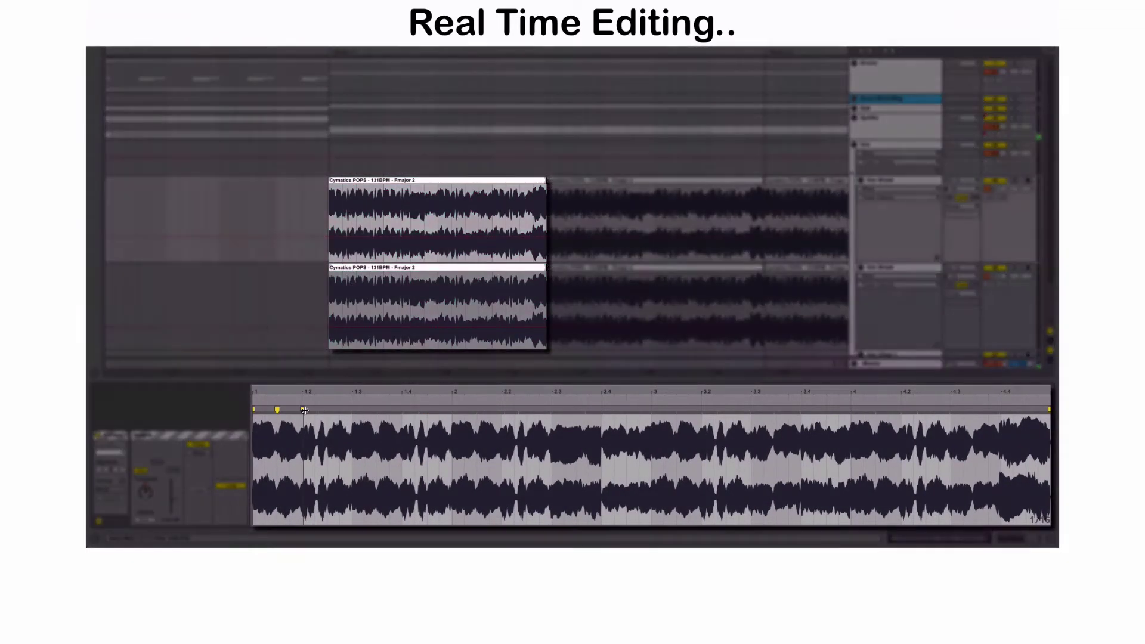
pyautogui.moveTo(304, 411); pyautogui.dragTo(351, 411)
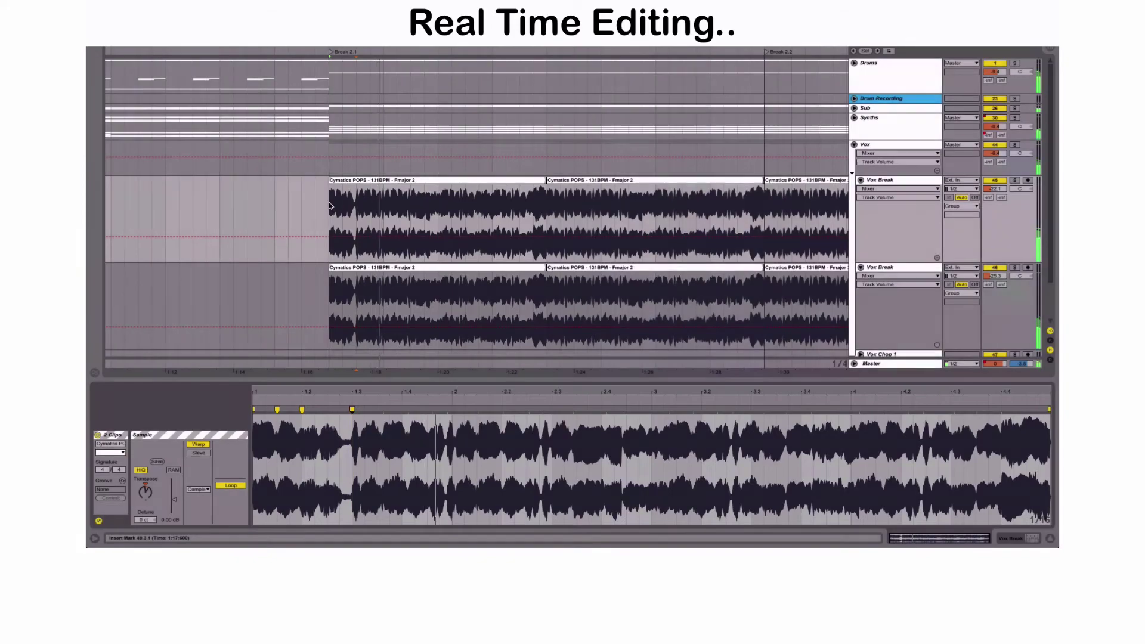
pyautogui.press('space')
# Step: Duplicate a two-beat vocal slice twice for a stutter, then select bar 52 across both tracks
pyautogui.moveTo(332, 227); pyautogui.dragTo(350, 301)
pyautogui.press('super+d')
pyautogui.press('super+d')
pyautogui.hotkey('ctrl', 'd')
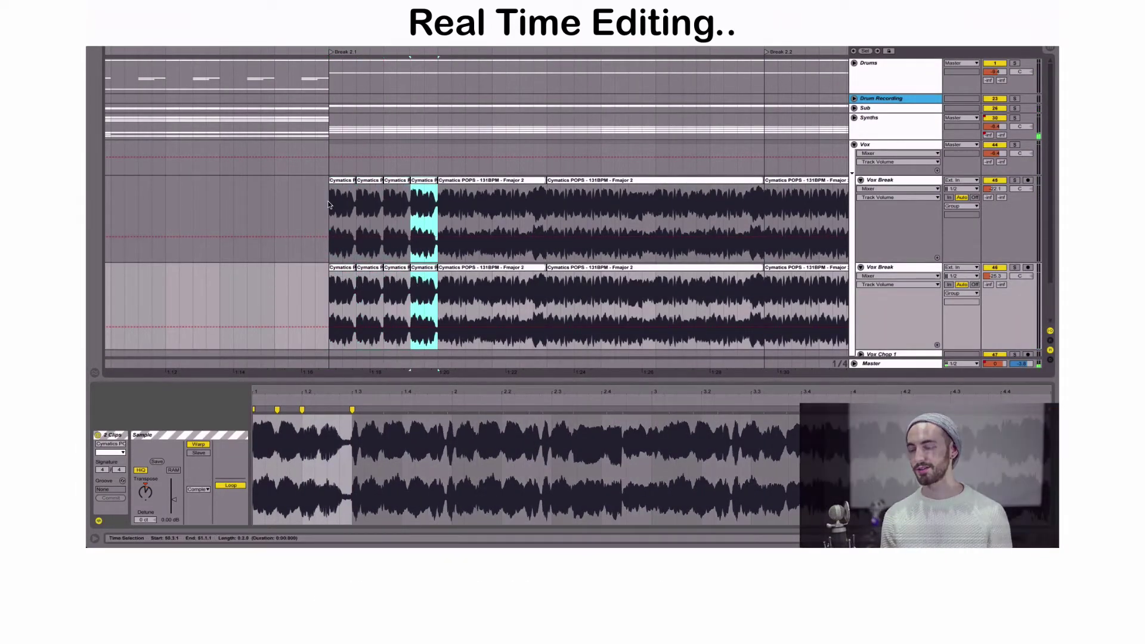
pyautogui.click(328, 206)
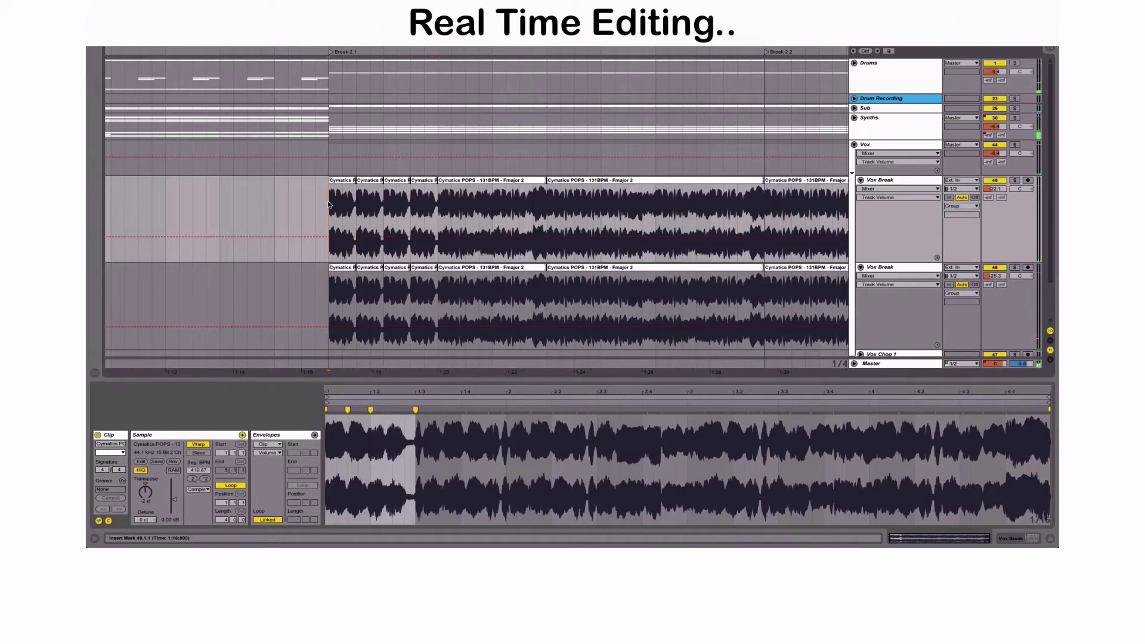
pyautogui.moveTo(492, 220); pyautogui.dragTo(547, 279)
# Step: Copy bar 52 of both Vox Break tracks and paste it at bar 51
pyautogui.hotkey('ctrl', 'c')
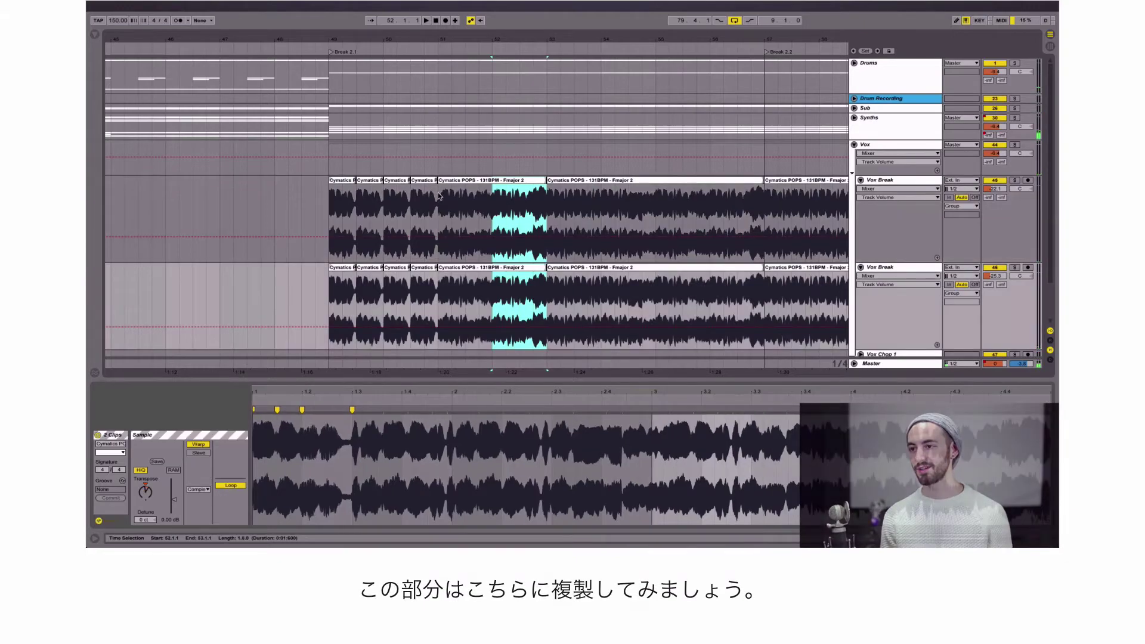
pyautogui.click(438, 203)
pyautogui.hotkey('ctrl', 'v')
pyautogui.click(410, 196)
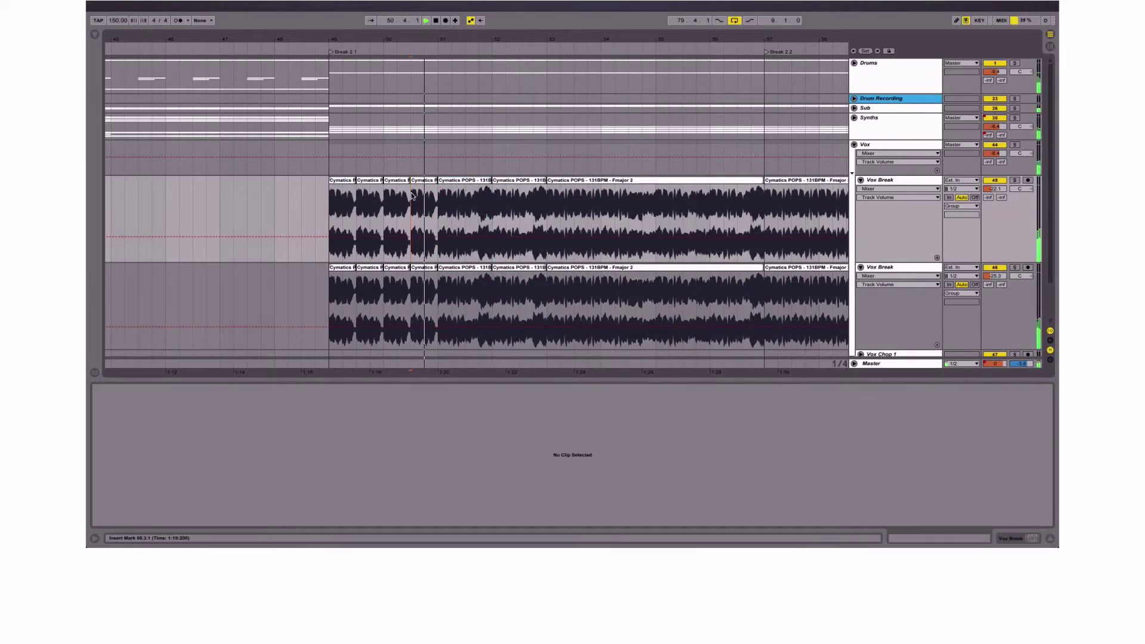
# Step: Play the edited break back from bar 49
pyautogui.press('space')
pyautogui.click(340, 182)
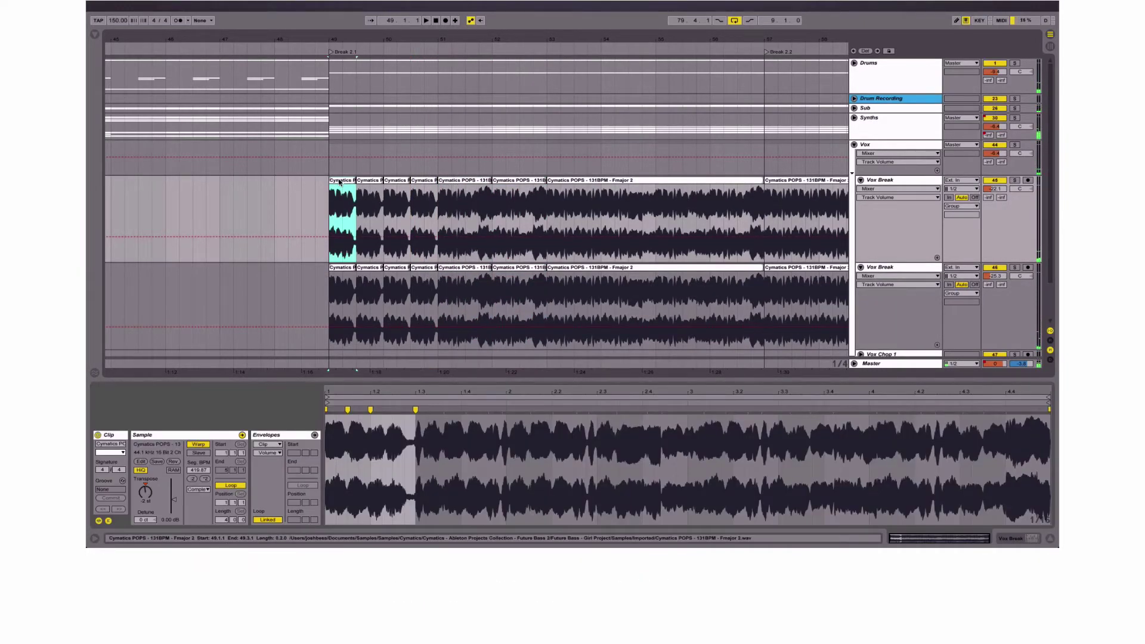
pyautogui.press('space')
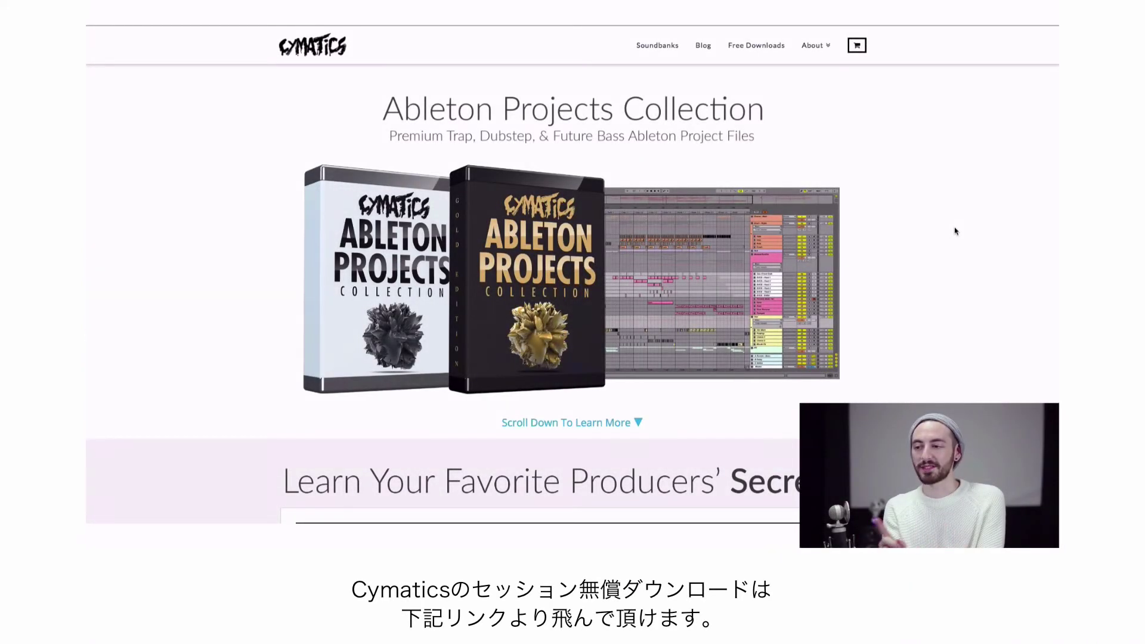
# Step: Scroll the Cymatics Ableton Projects Collection page down to the Standard vs Gold comparison
pyautogui.scroll(-2, 955, 231)
pyautogui.scroll(-10, 954, 231)
pyautogui.scroll(-8, 955, 231)
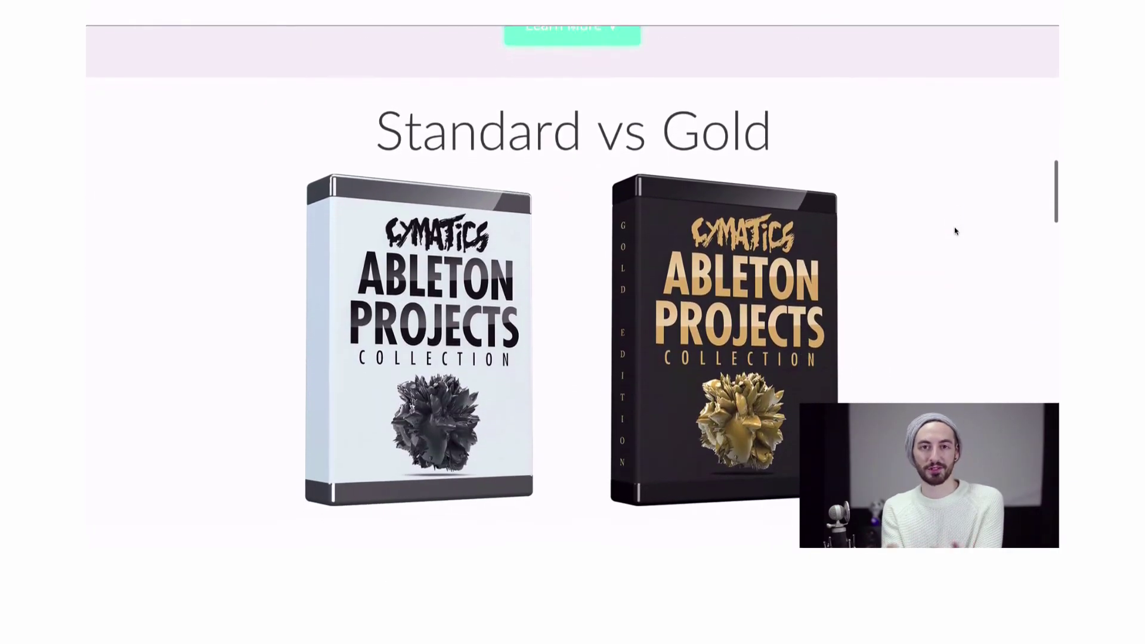
# Step: Scroll further down past the Standard vs Gold product details
pyautogui.scroll(-4, 955, 231)
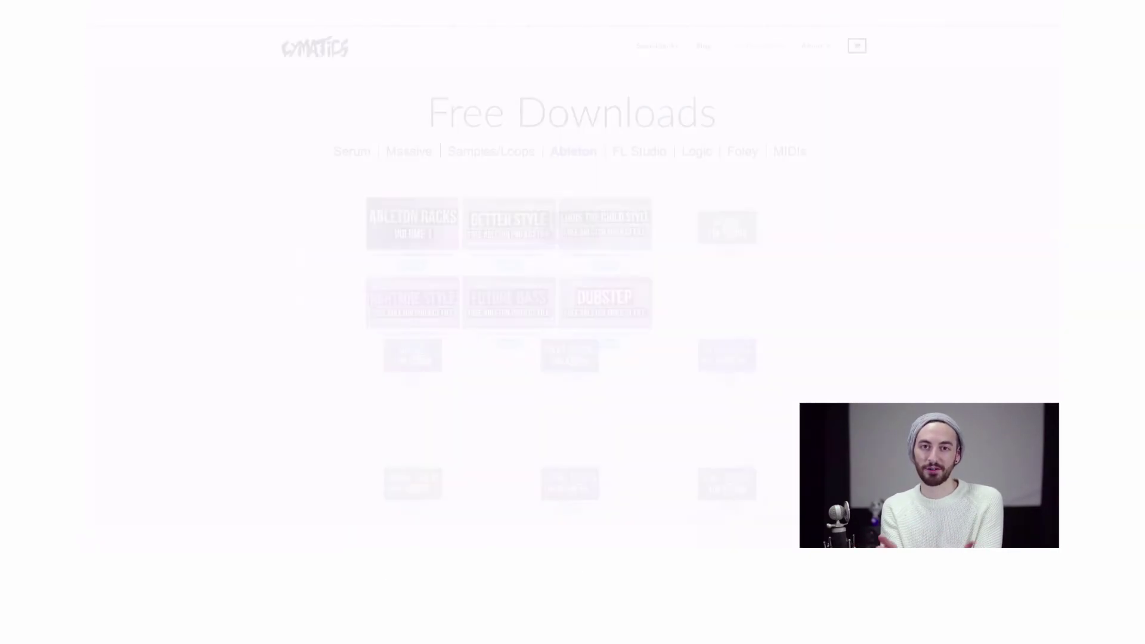